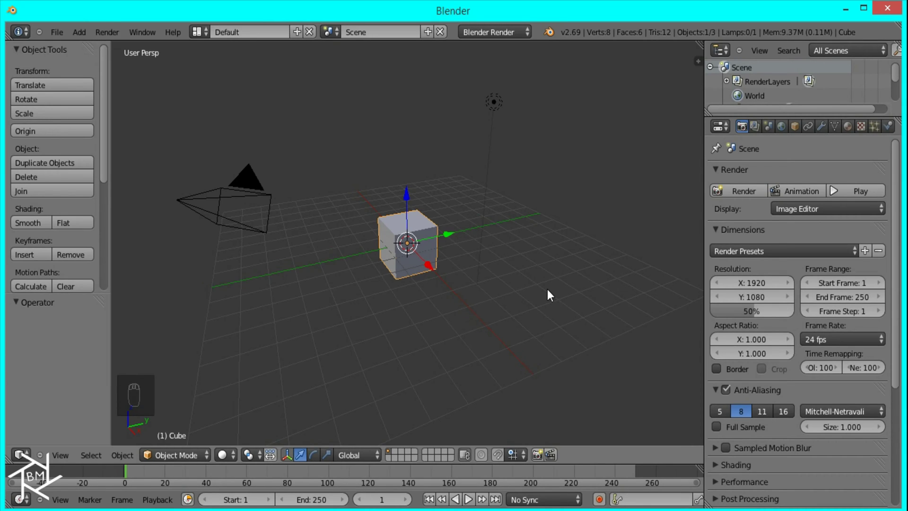
Step: Delete the default cube and lamp, then switch to the front orthographic view
right_click(490, 104, "shift")
key("x")
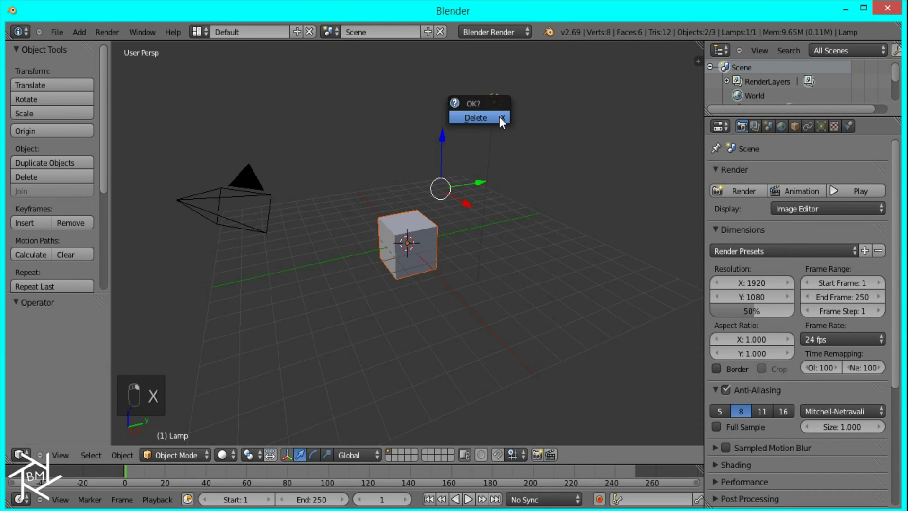
left_click(499, 117)
key("KP_1")
key("KP_5")
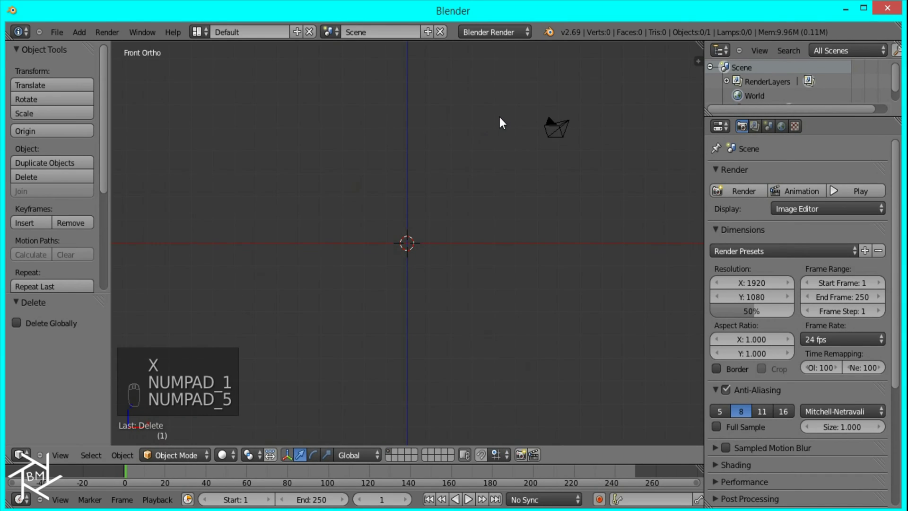
Step: Add a mesh cylinder and give it a Mirror modifier
key("shift+a")
mouse_move(447, 239)
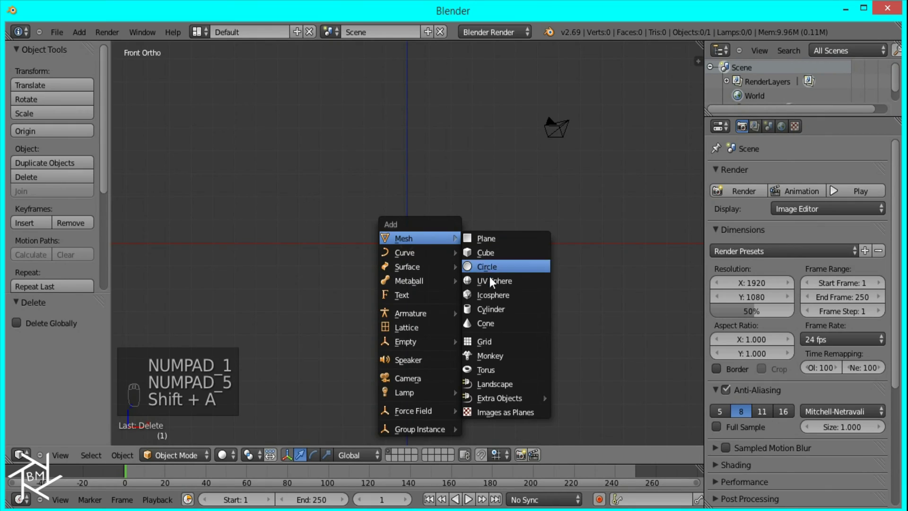
left_click(490, 305)
scroll(427, 253, "up", 1)
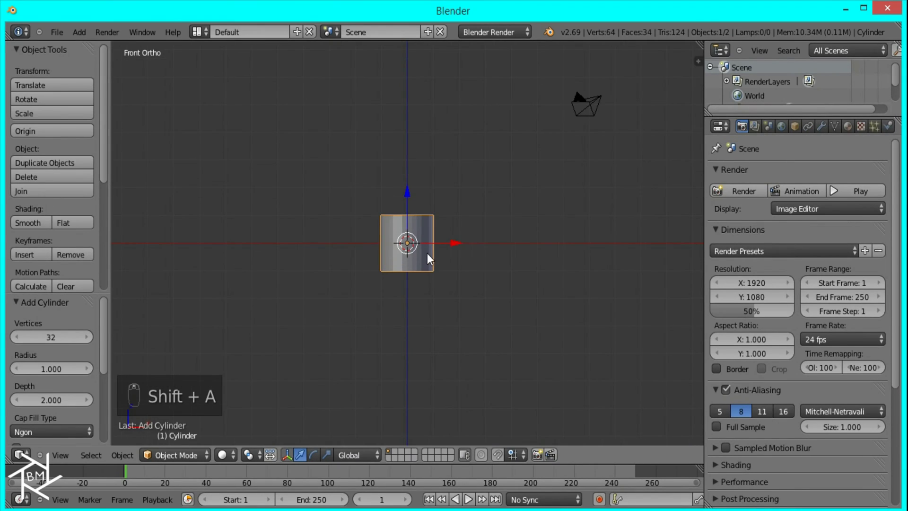
left_click(821, 125)
left_click(799, 174)
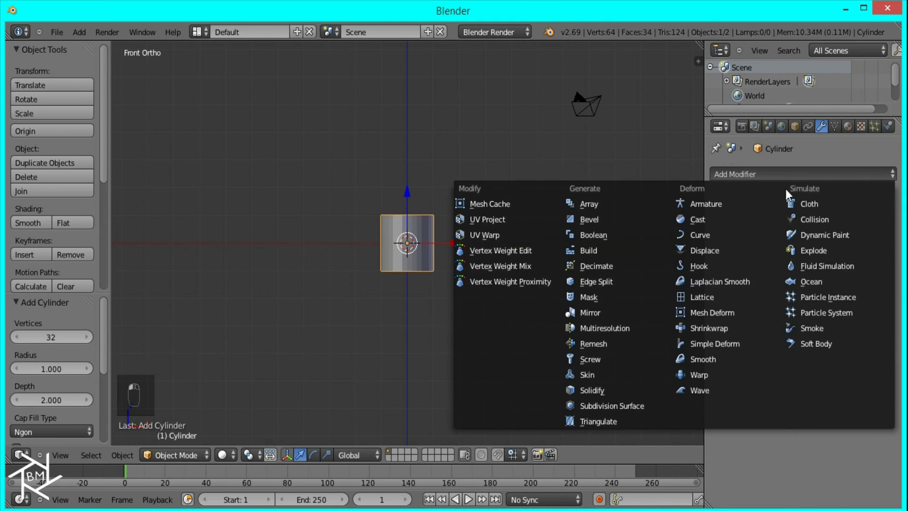
left_click(599, 311)
Step: In Edit Mode, move the cylinder right along X and narrow it without changing its height
key("Tab")
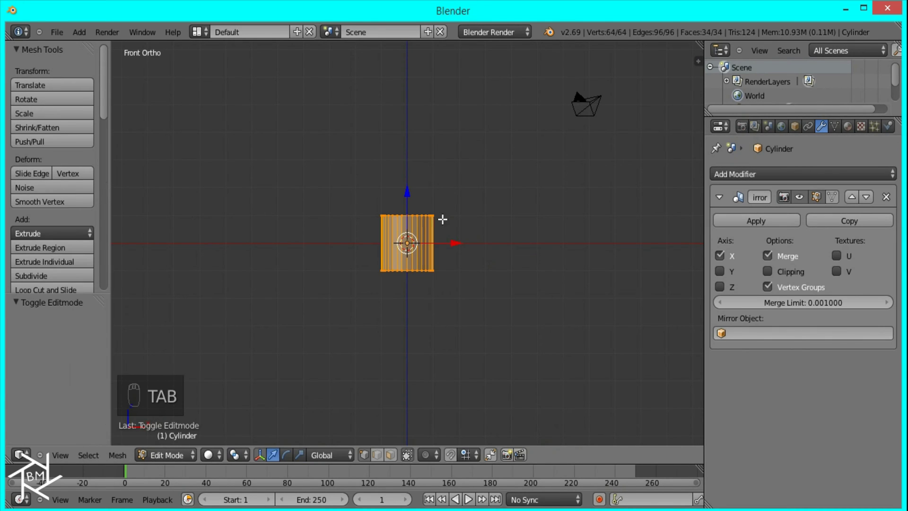
key("g")
key("x")
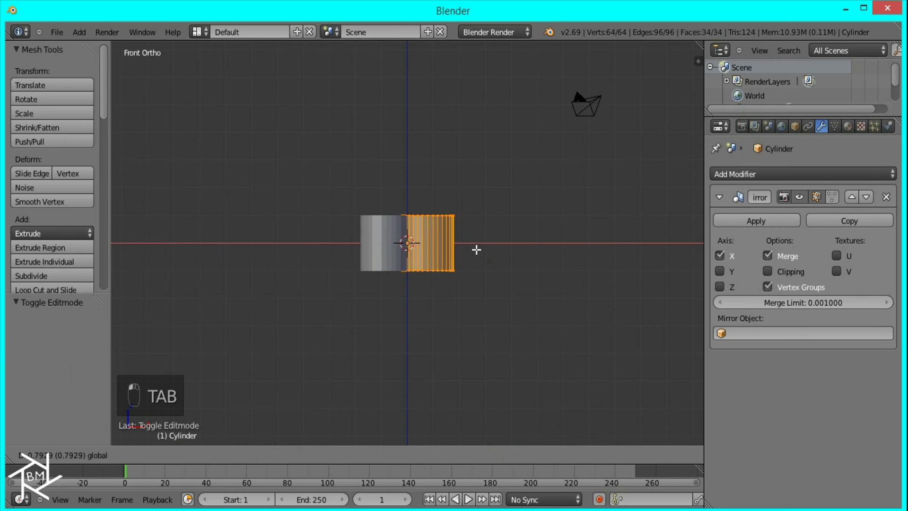
left_click(523, 255)
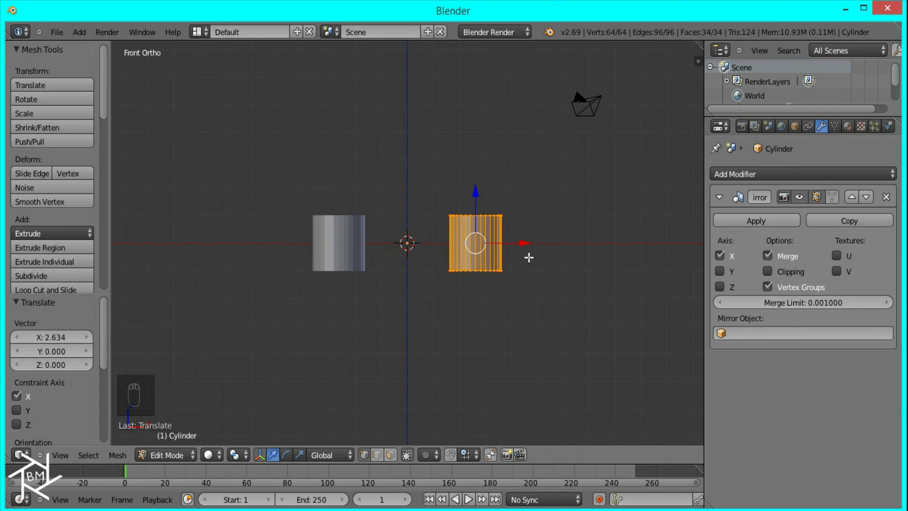
key("s")
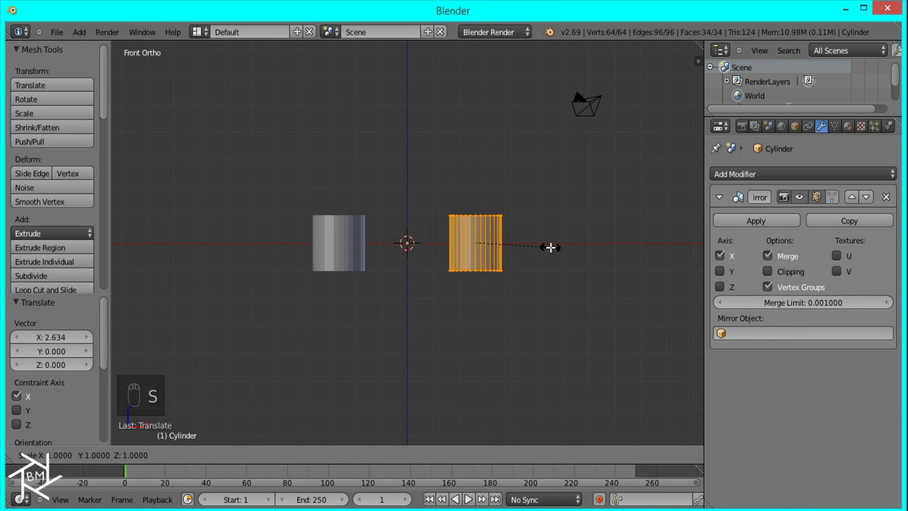
key("shift+z")
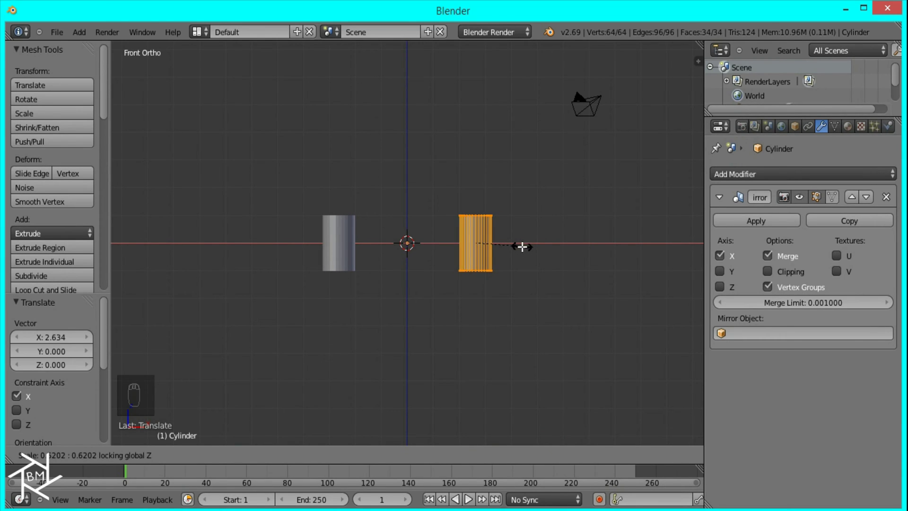
left_click(523, 247)
Step: Nudge the cylinder further along X and shrink its width slightly to 0.943
key("g")
key("x")
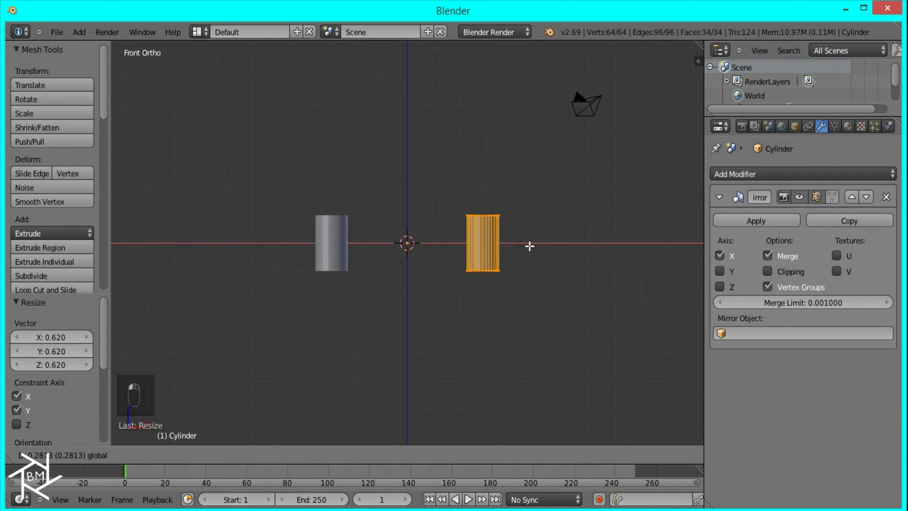
left_click(531, 246)
key("s")
key("shift+z")
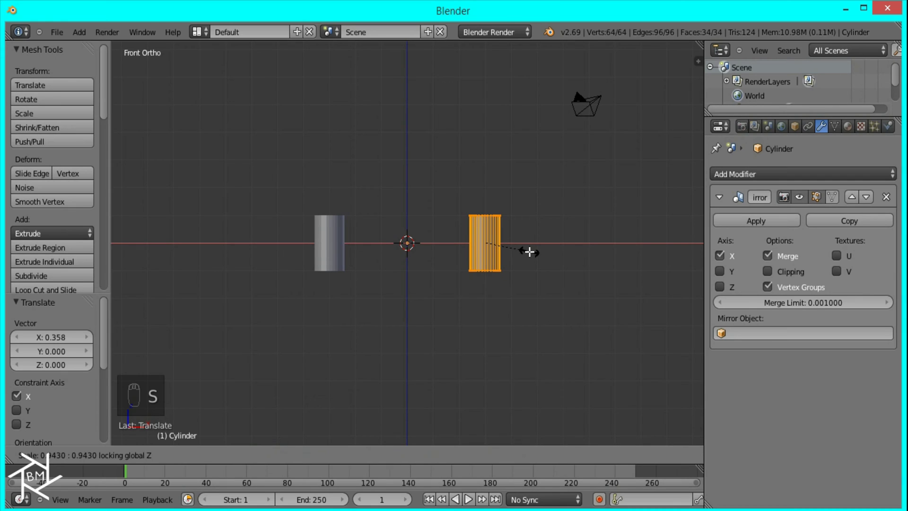
left_click(529, 251)
scroll(544, 266, "up", 3)
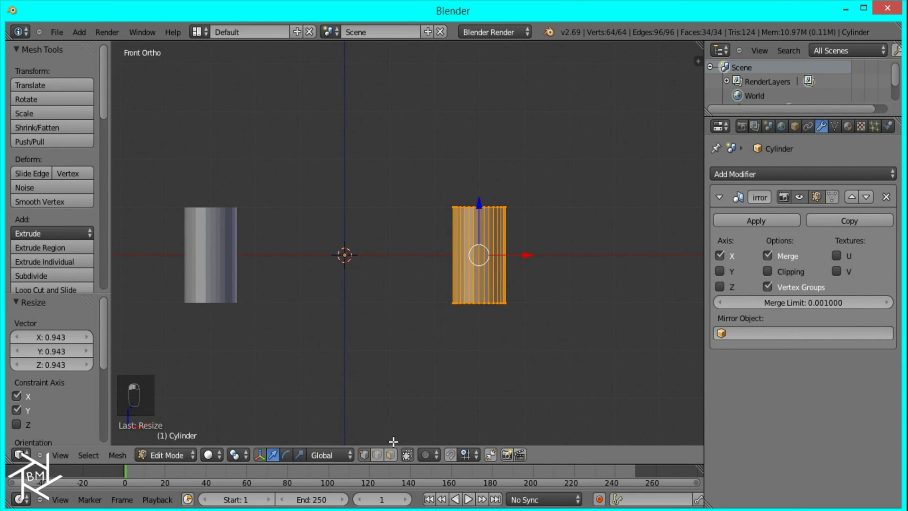
Step: Delete only the top and bottom cap faces, leaving open 32-face tubes
middle_click_drag(407, 414, 511, 135)
right_click(479, 217)
right_click(481, 292, "shift")
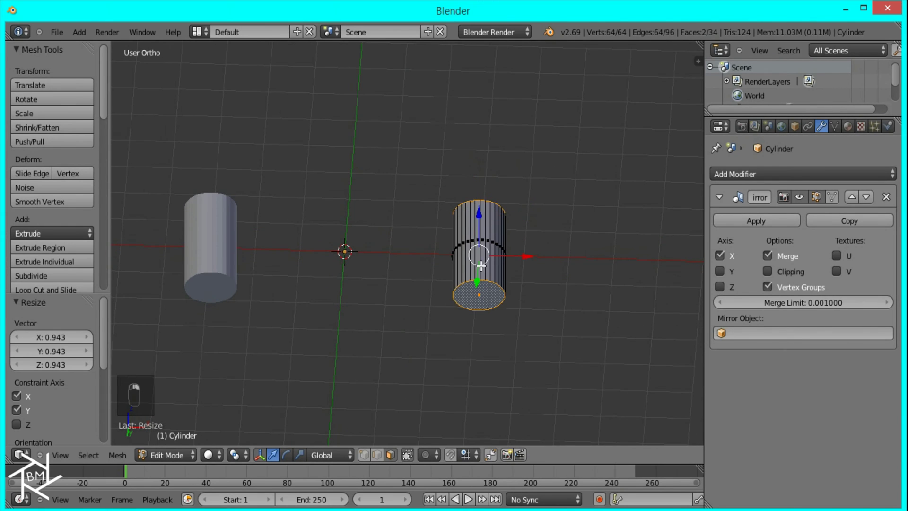
middle_click_drag(464, 195, 460, 294)
key("x")
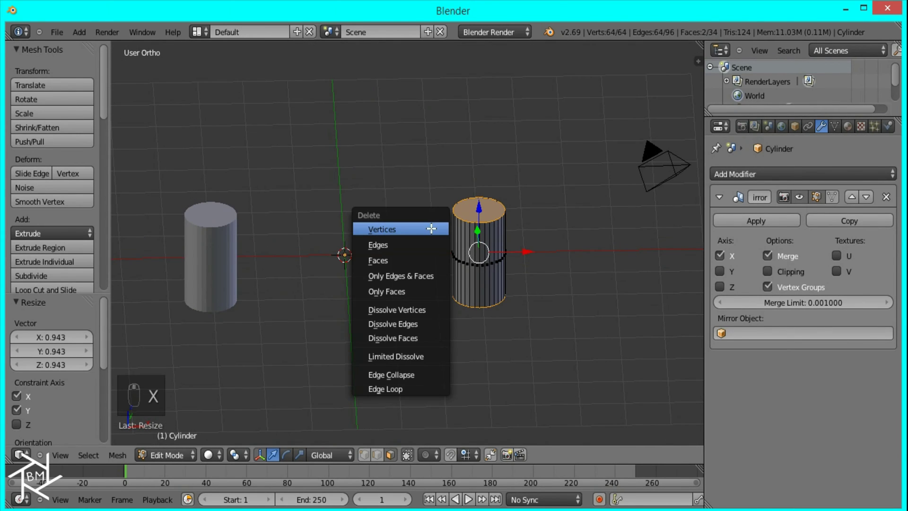
left_click(408, 288)
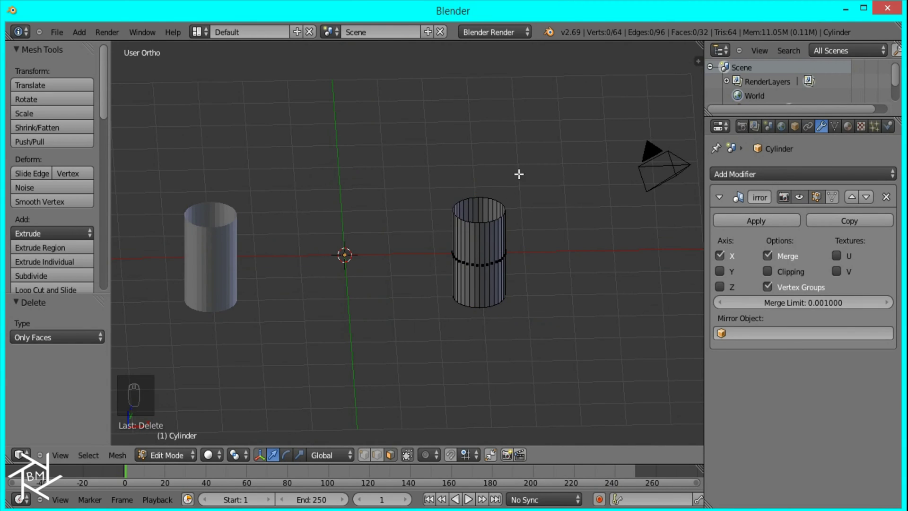
key("KP_1")
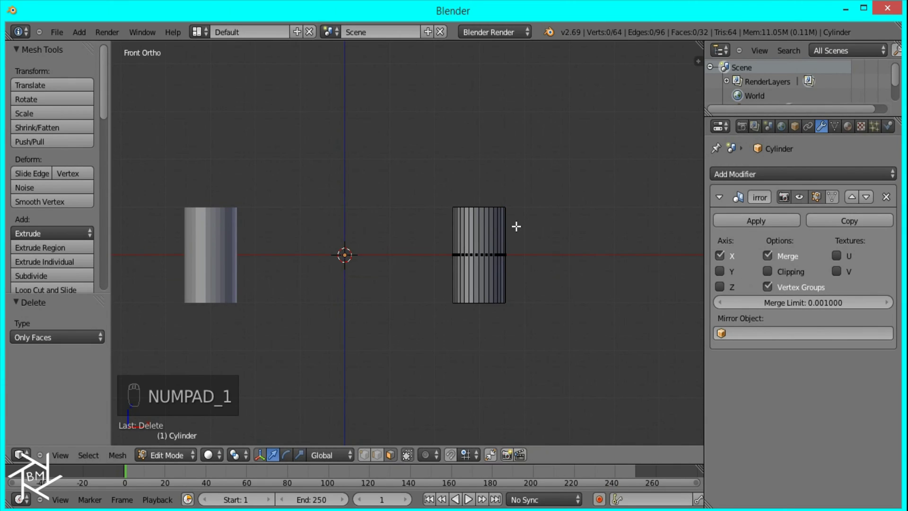
Step: Duplicate the whole mesh rotated 90° horizontally and enable Clipping on the Mirror modifier
key("a")
key("a")
key("shift+d")
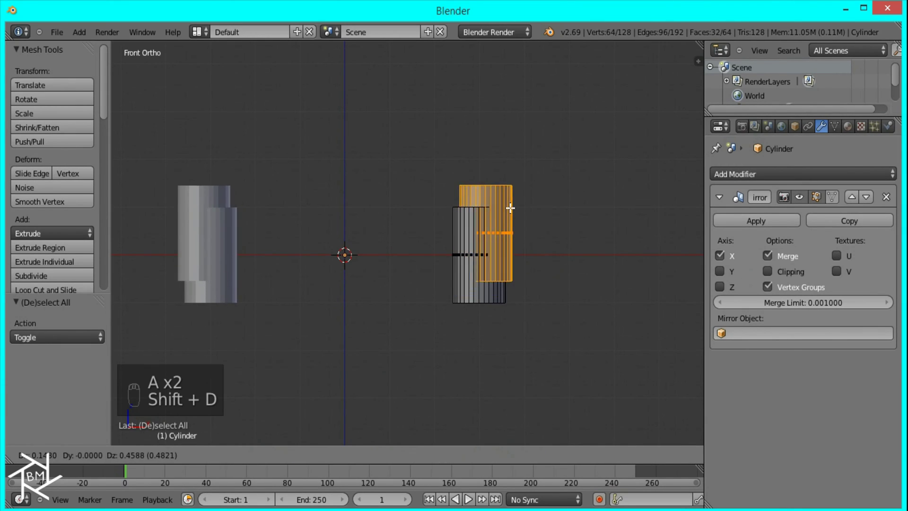
type("r90")
key("Return")
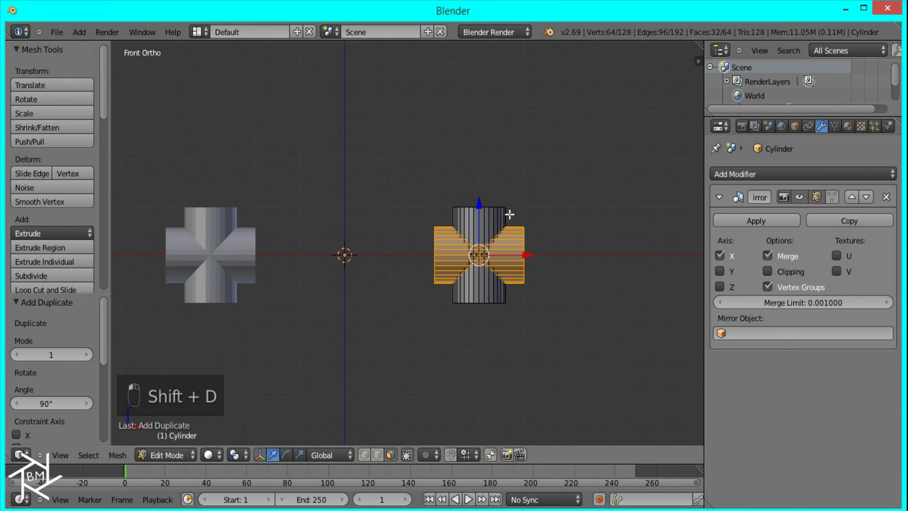
left_click(768, 270)
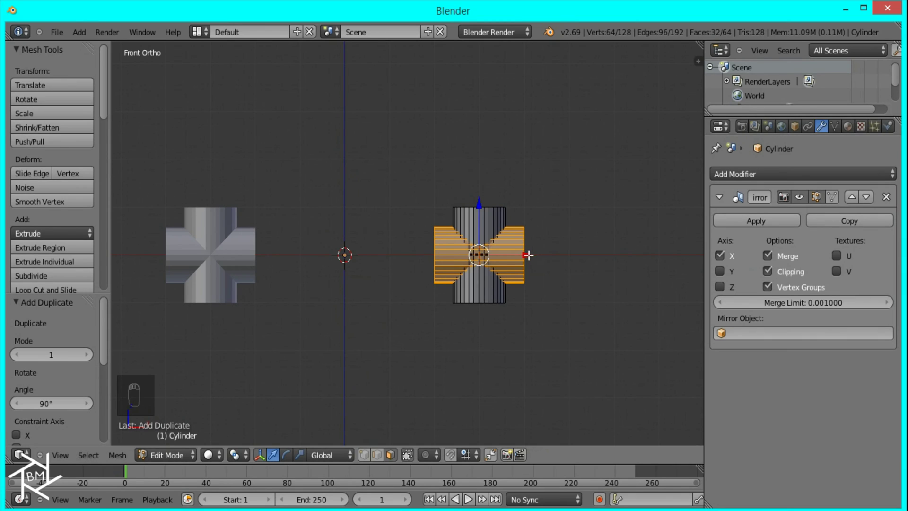
Step: Slide the horizontal copy into the upright tube and thin it to 0.558 as a connecting rod
left_click_drag(529, 254, 417, 245)
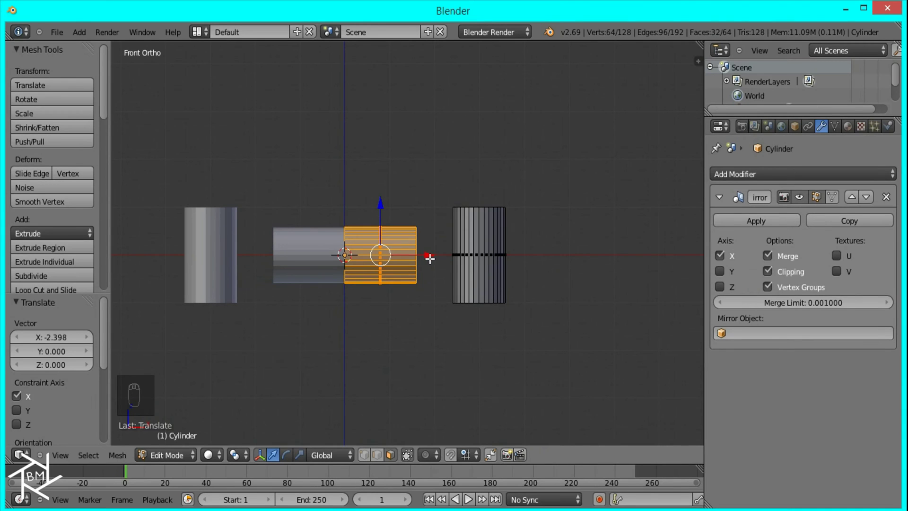
key("z")
left_click_drag(429, 258, 494, 271)
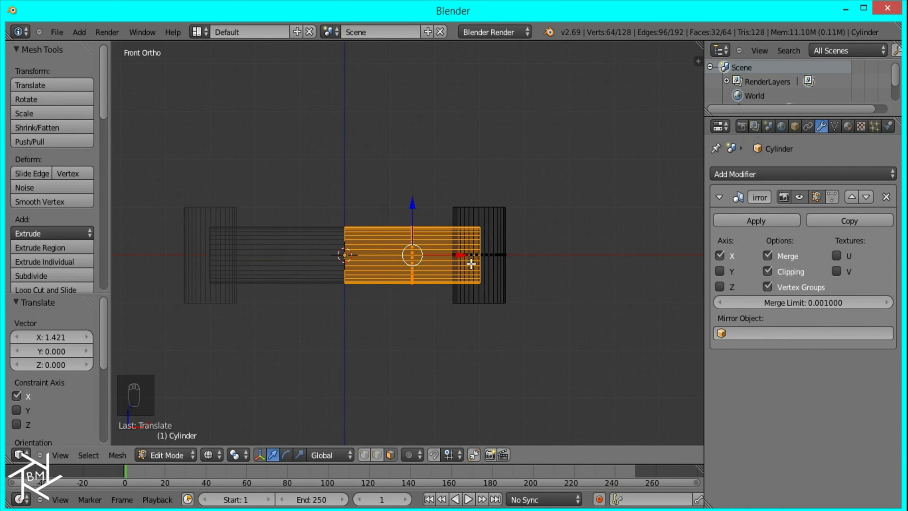
scroll(471, 324, "up", 4)
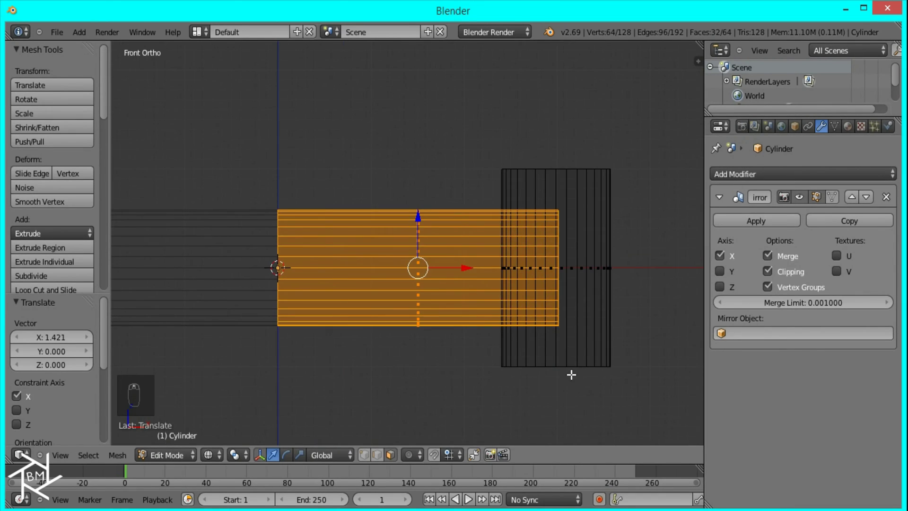
key("s")
key("shift+x")
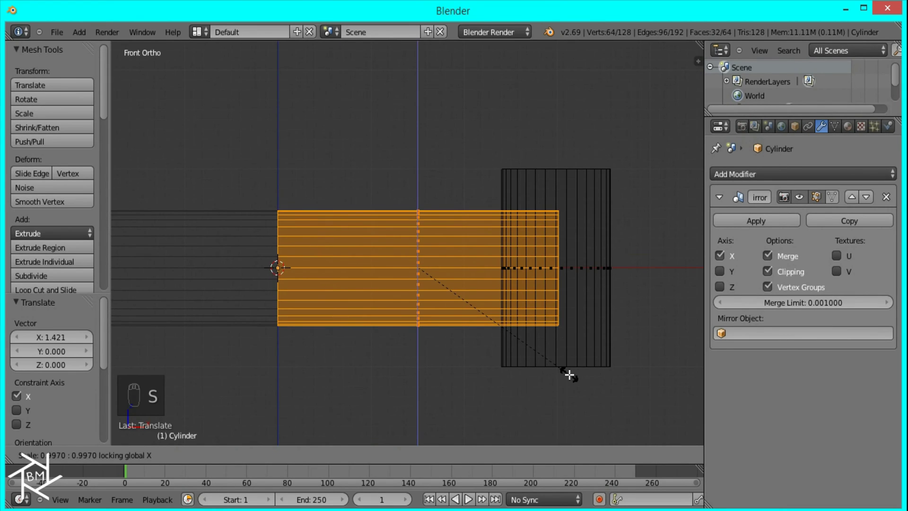
left_click(508, 318)
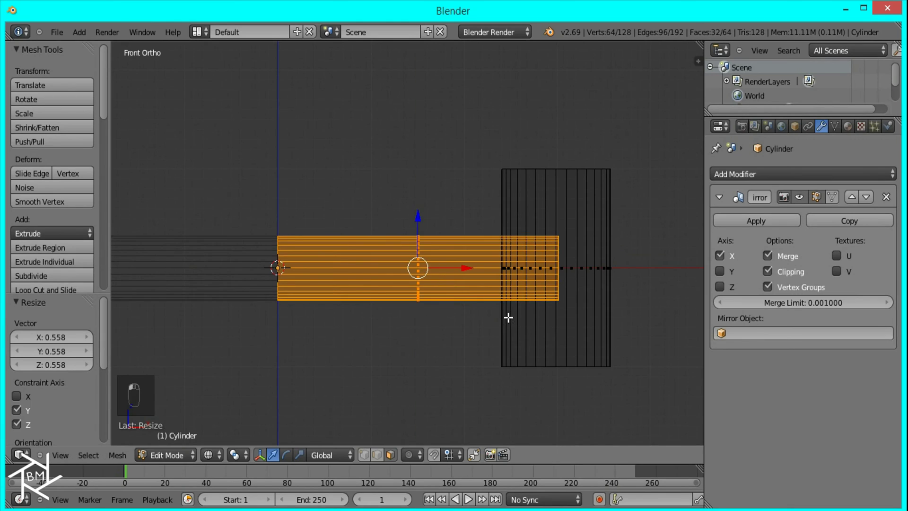
scroll(516, 319, "down", 4)
key("z")
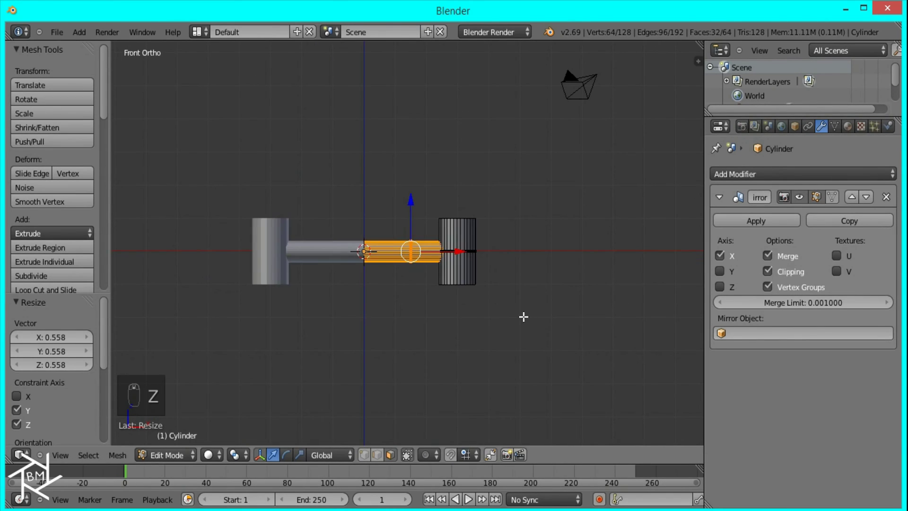
key("Tab")
scroll(506, 325, "up", 3)
Step: Apply smooth shading to the dumbbell and collapse the Mirror modifier panel
scroll(404, 323, "down", 5)
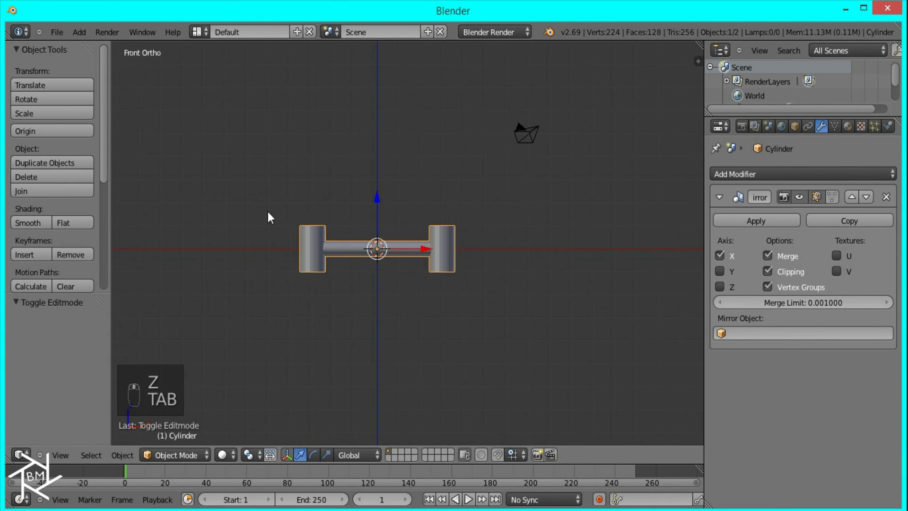
left_click(39, 219)
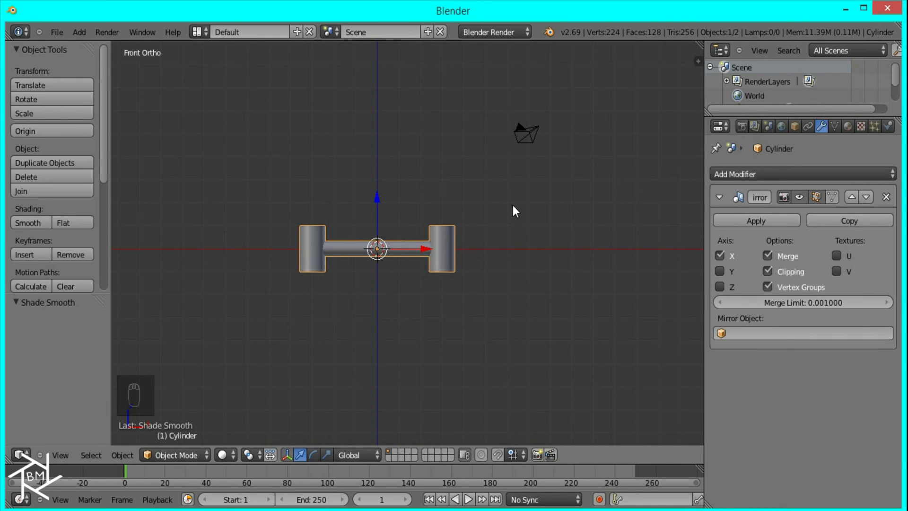
left_click(719, 196)
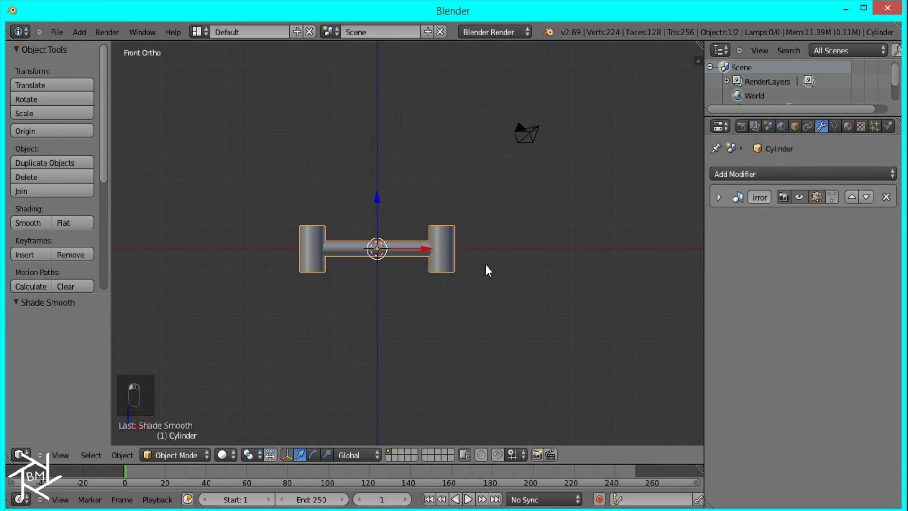
middle_click_drag(468, 221, 547, 268)
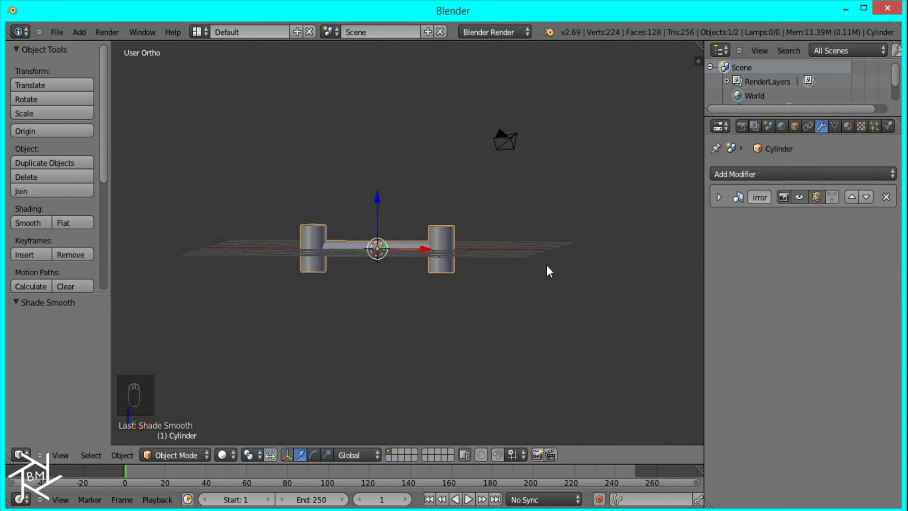
Step: Add an Array modifier and a Subdivision Surface modifier with viewport level 2
left_click(762, 173)
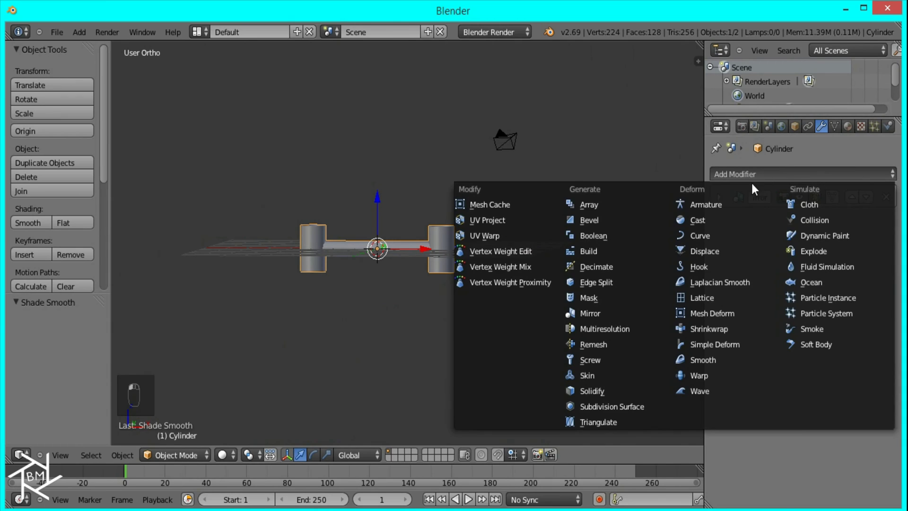
left_click(614, 205)
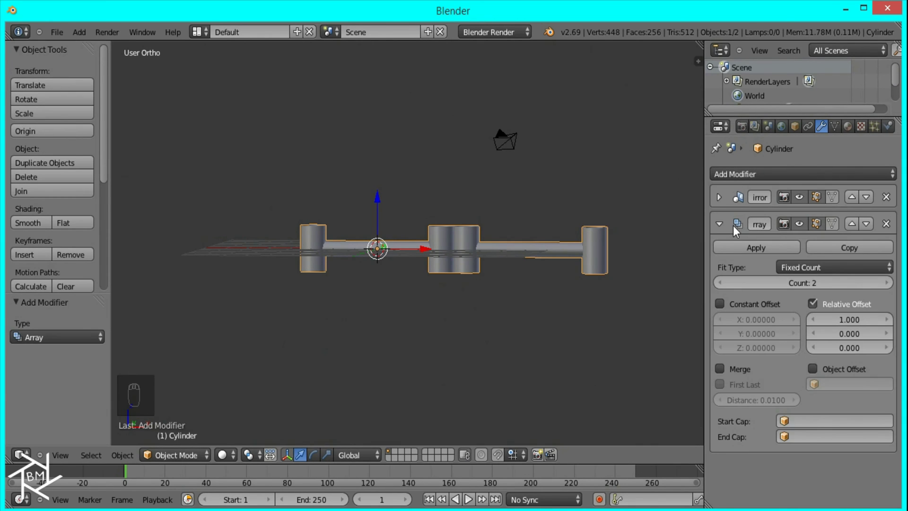
left_click(719, 223)
left_click(734, 175)
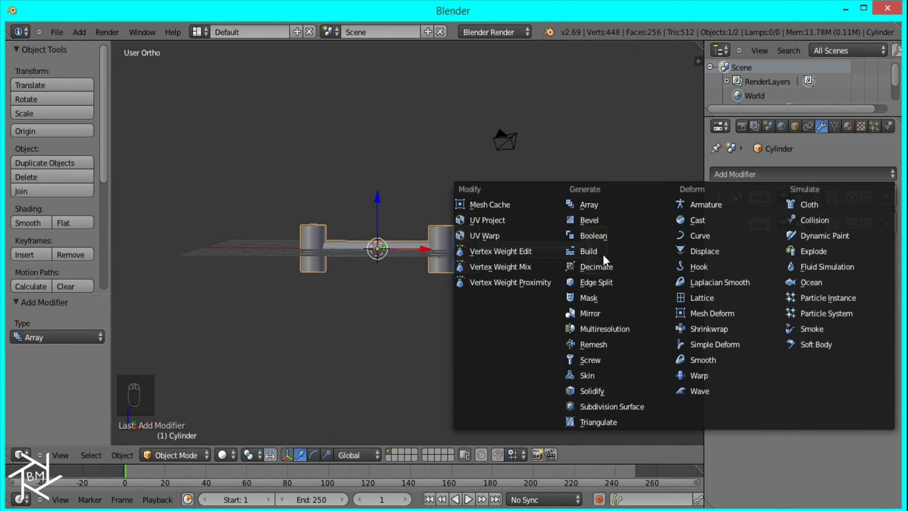
left_click(614, 406)
left_click(793, 325)
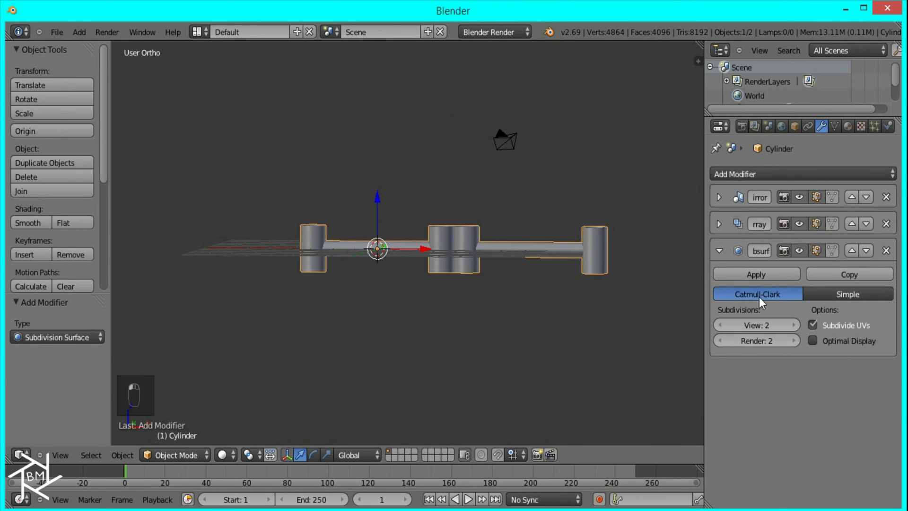
left_click(719, 250)
Step: Add a Simple Deform modifier and a Curve modifier, collapsing each panel
left_click(740, 174)
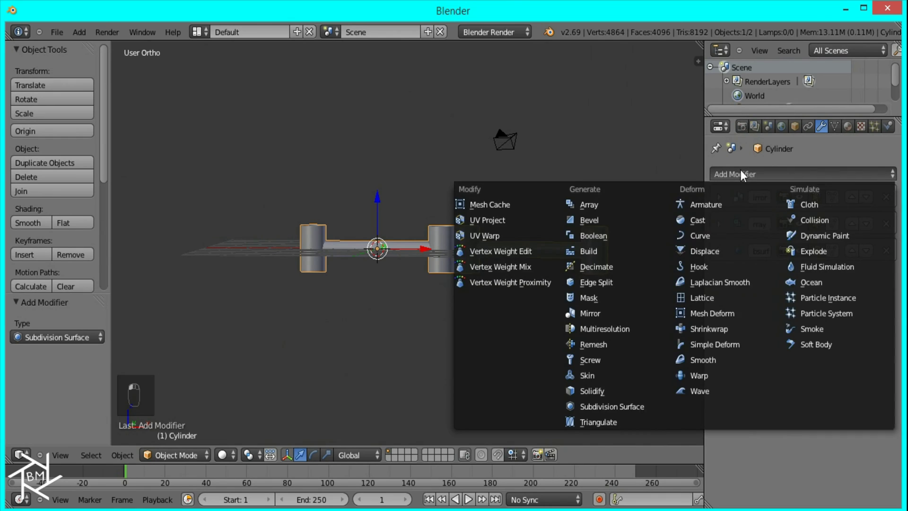
left_click(719, 344)
left_click(719, 277)
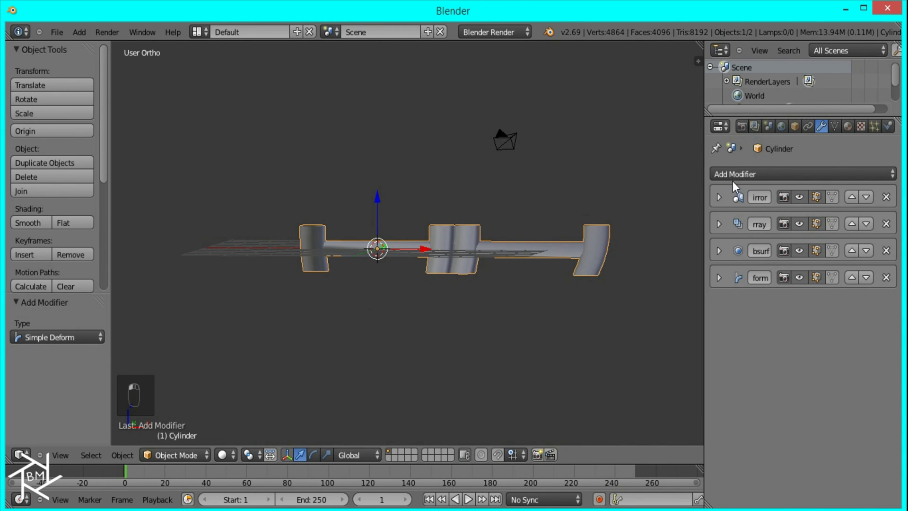
left_click(726, 172)
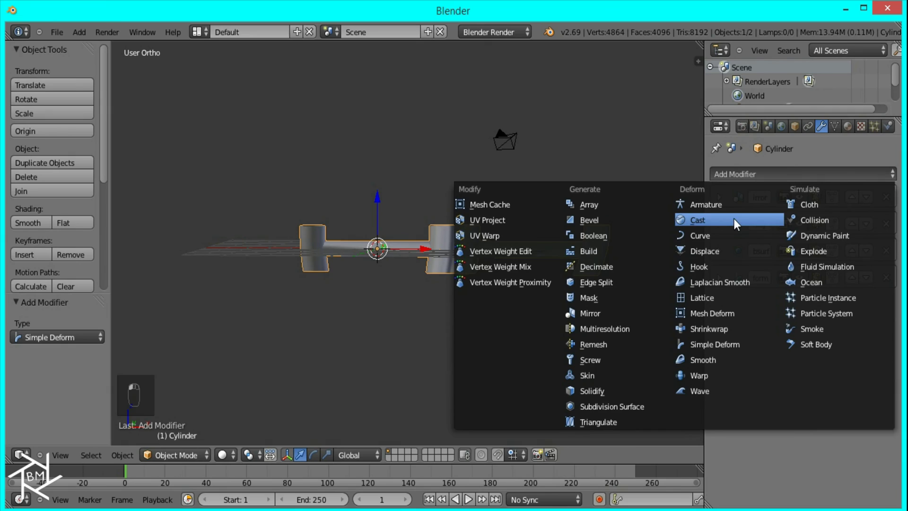
left_click(723, 235)
left_click(719, 304)
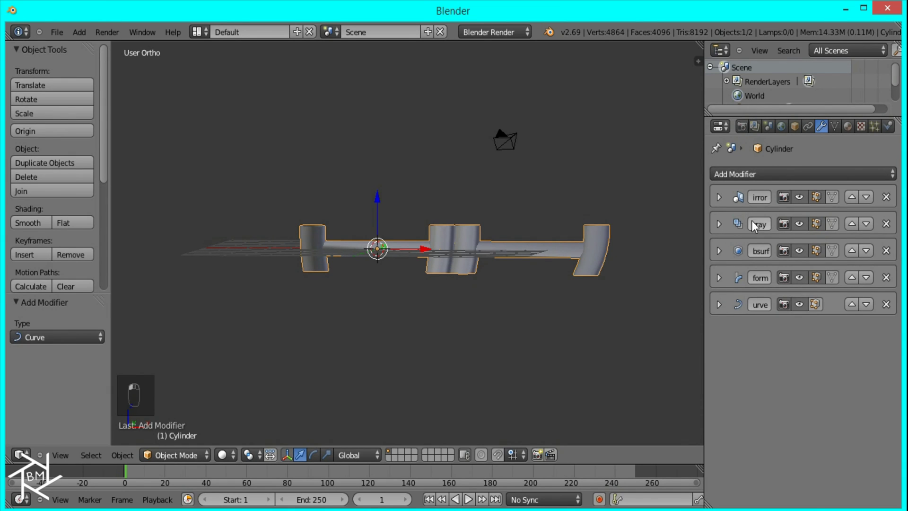
Step: Set the Array count to 50 with relative offset X 0 and Z 1
left_click(719, 224)
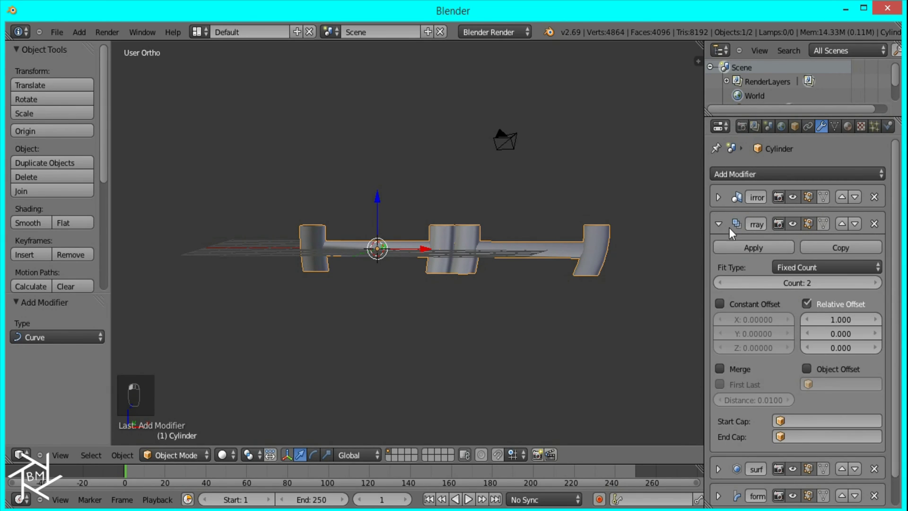
left_click(794, 282)
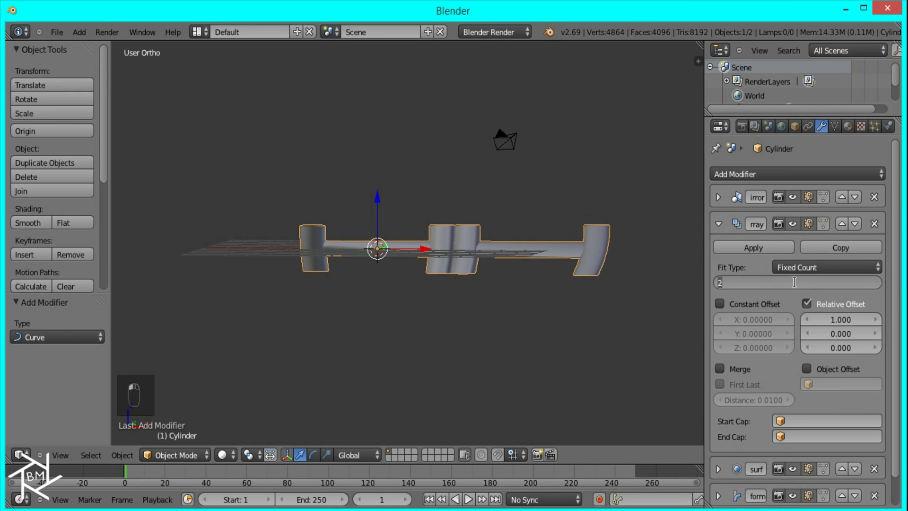
type("50")
key("Return")
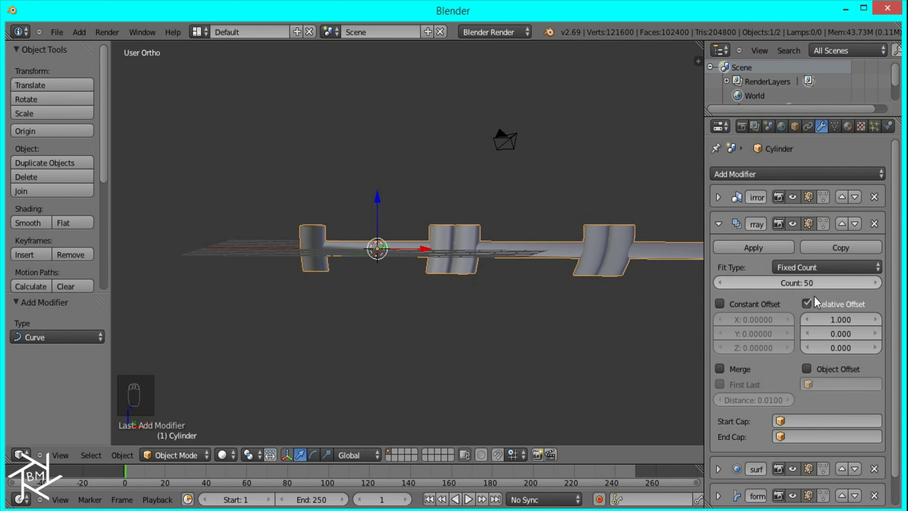
left_click(836, 319)
type("0")
key("Tab")
key("Tab")
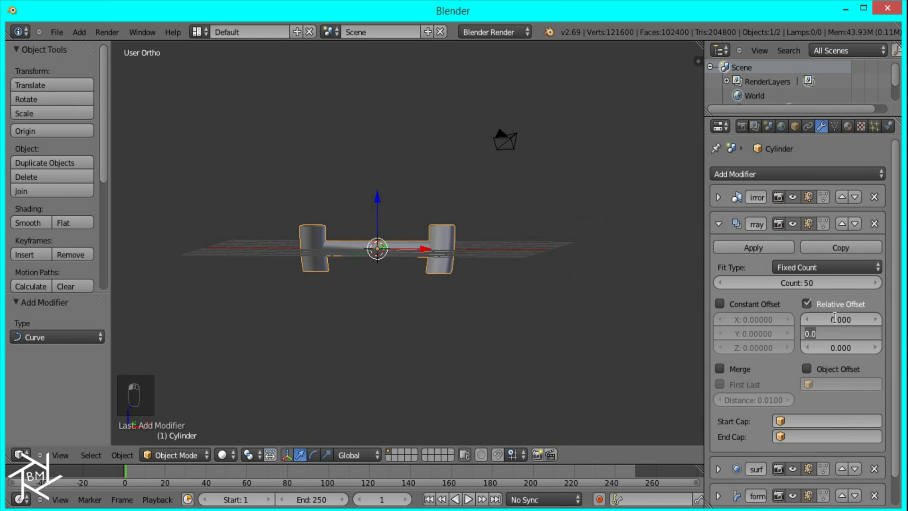
type("1")
key("Return")
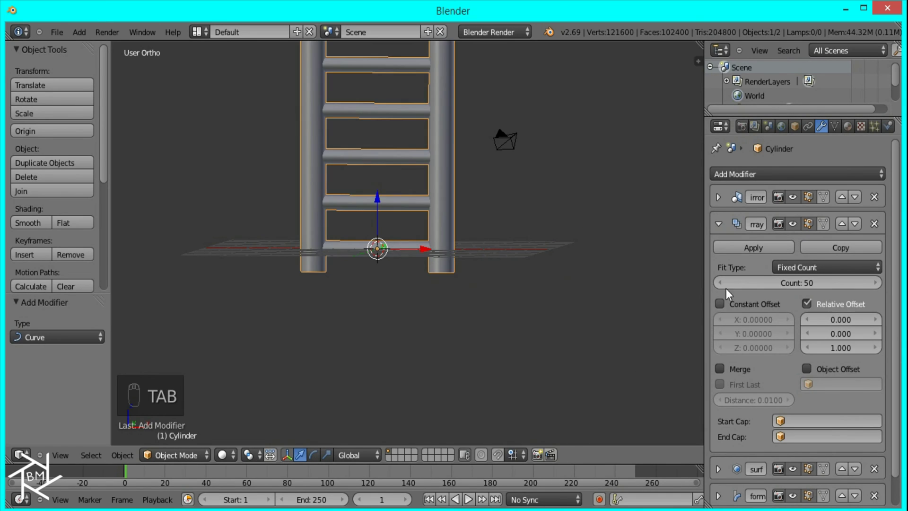
key("KP_1")
Step: Twist the ladder by setting the Simple Deform angle to 2000°
scroll(539, 208, "down", 5)
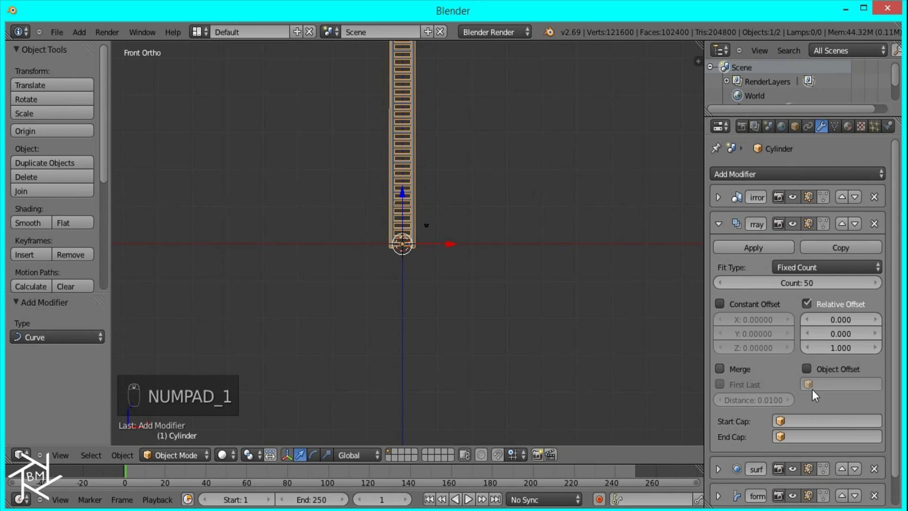
left_click(719, 225)
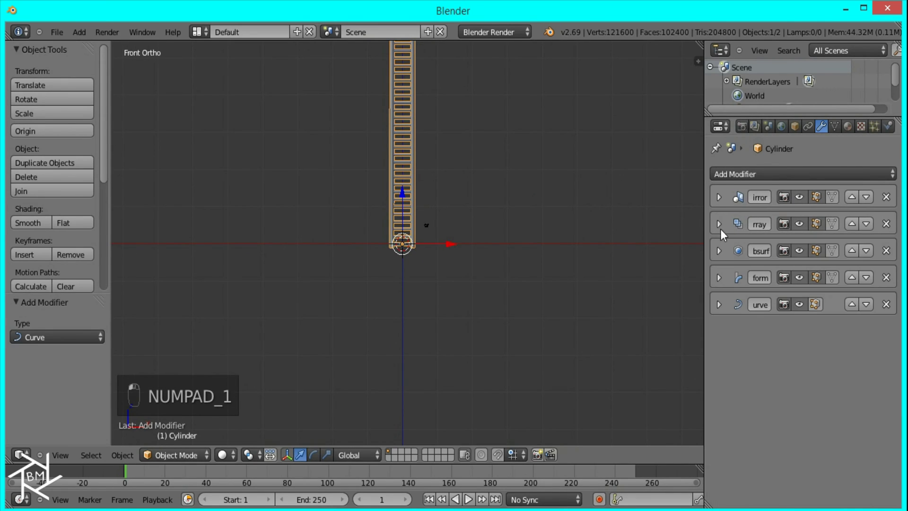
left_click(720, 278)
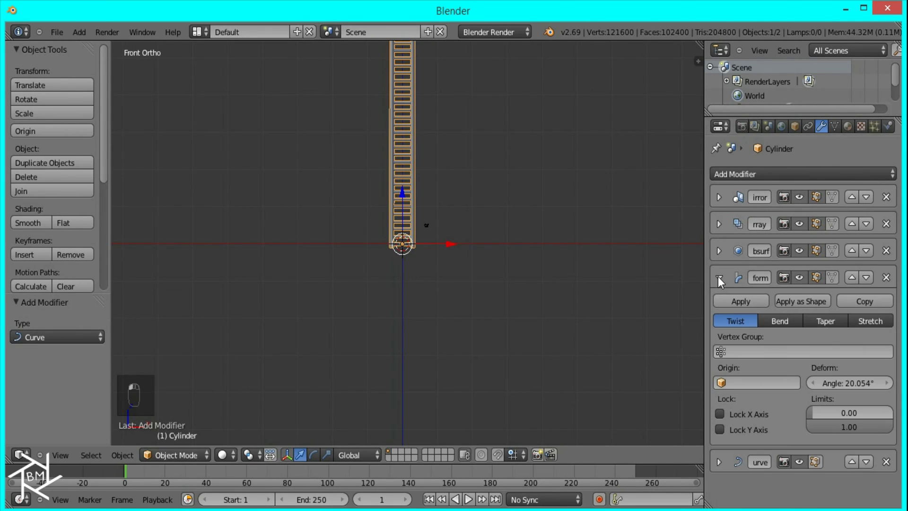
left_click(825, 385)
left_click_drag(826, 388, 849, 381)
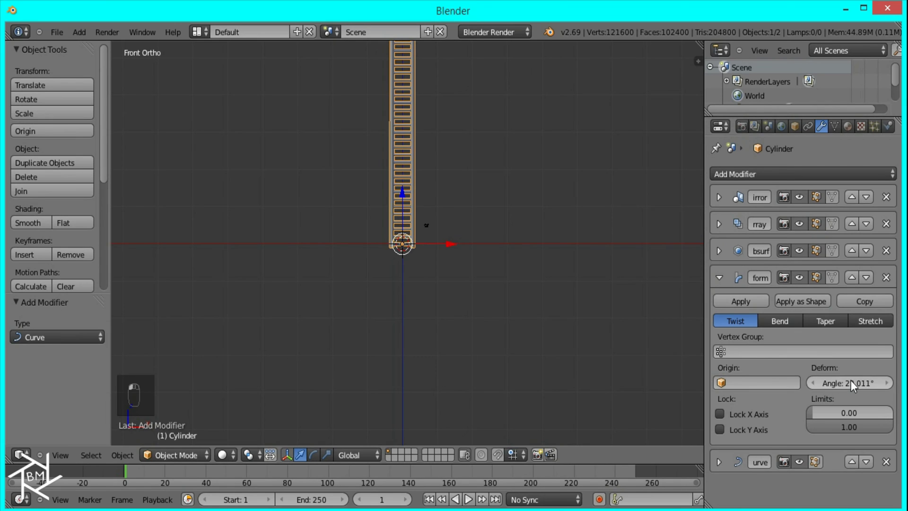
left_click(850, 380)
type("2000")
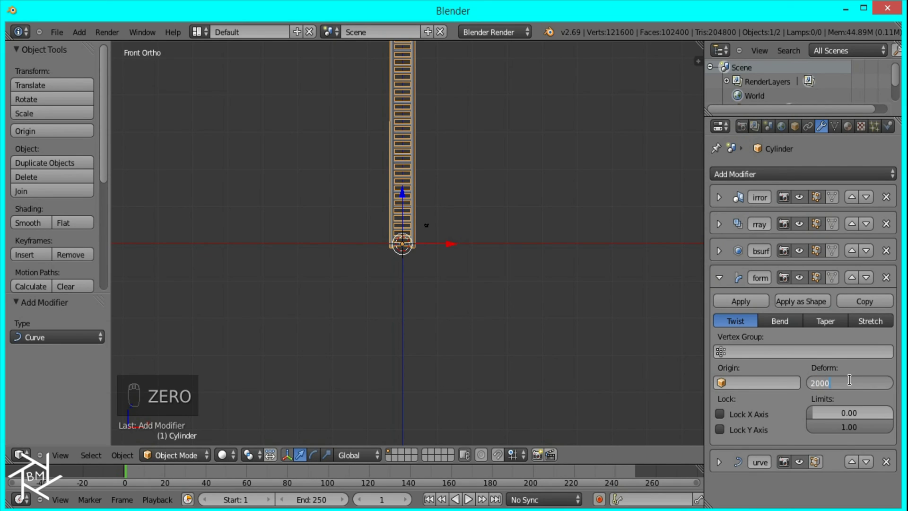
key("Return")
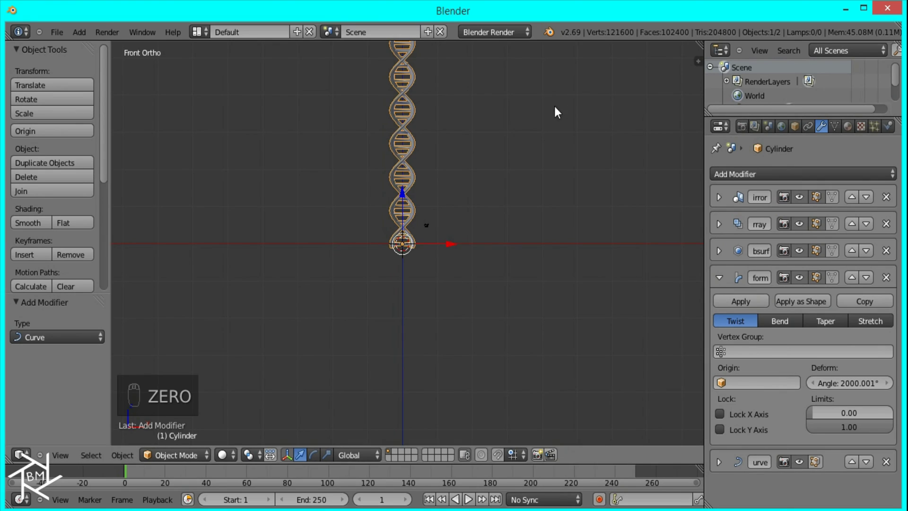
middle_click_drag(556, 111, 541, 234, "shift")
scroll(536, 246, "up", 6)
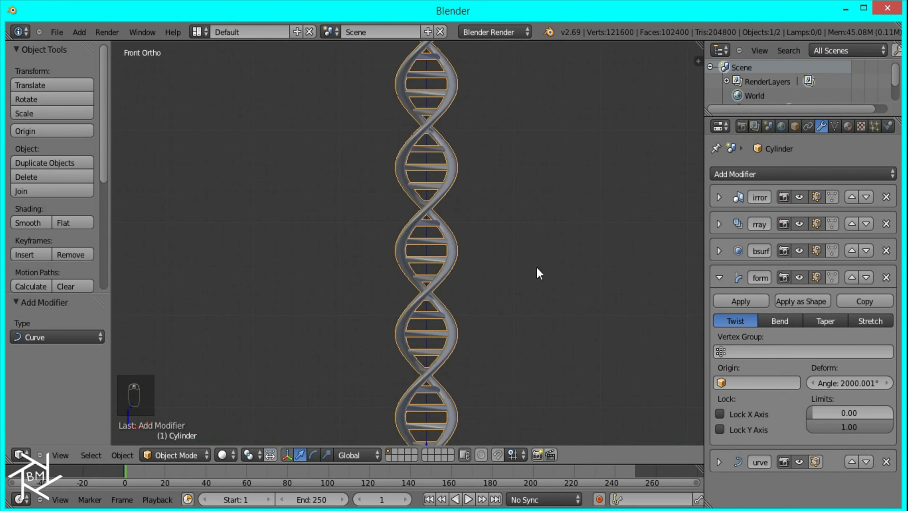
scroll(525, 189, "down", 2)
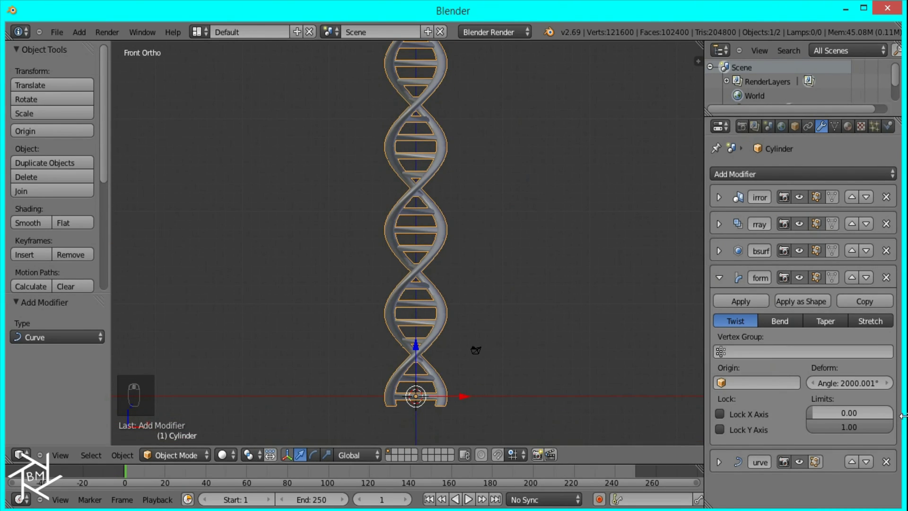
Step: Reduce the twist angle to 1750°, then settle on 1600°
left_click(847, 383)
type("1750")
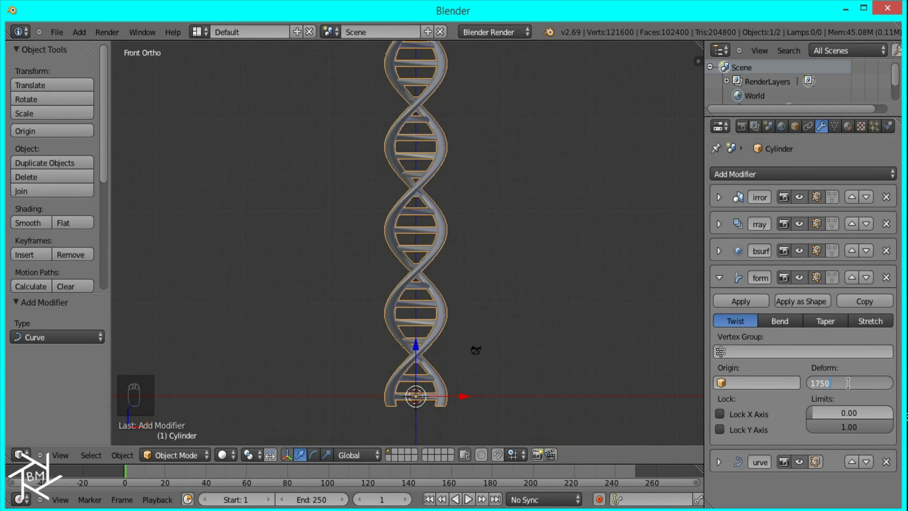
key("Return")
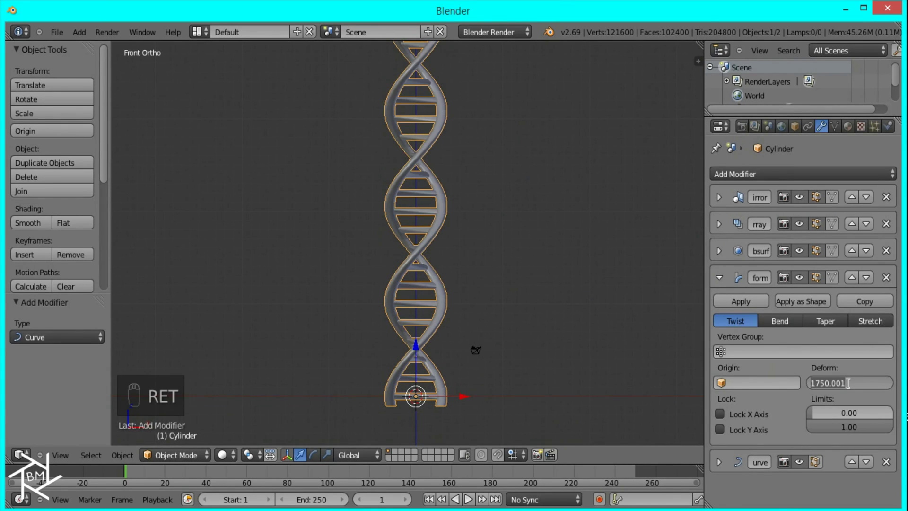
key("Return")
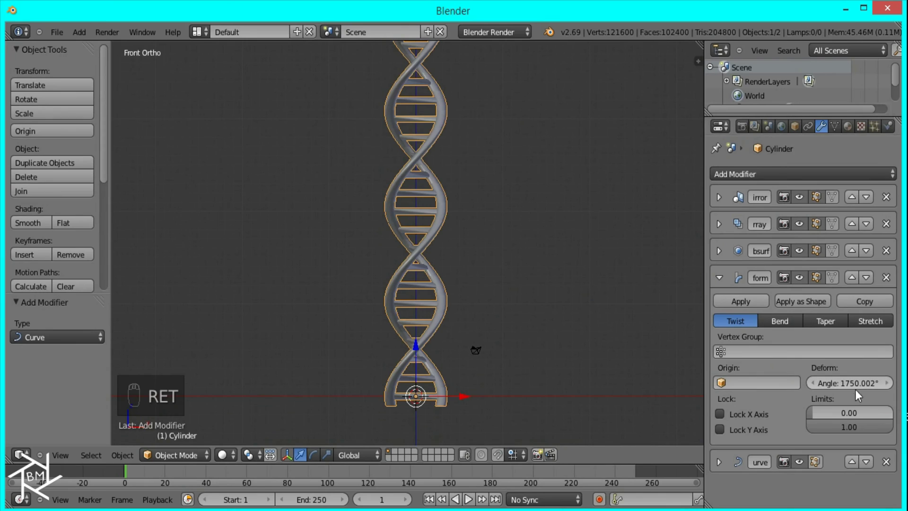
left_click(856, 388)
type("1600")
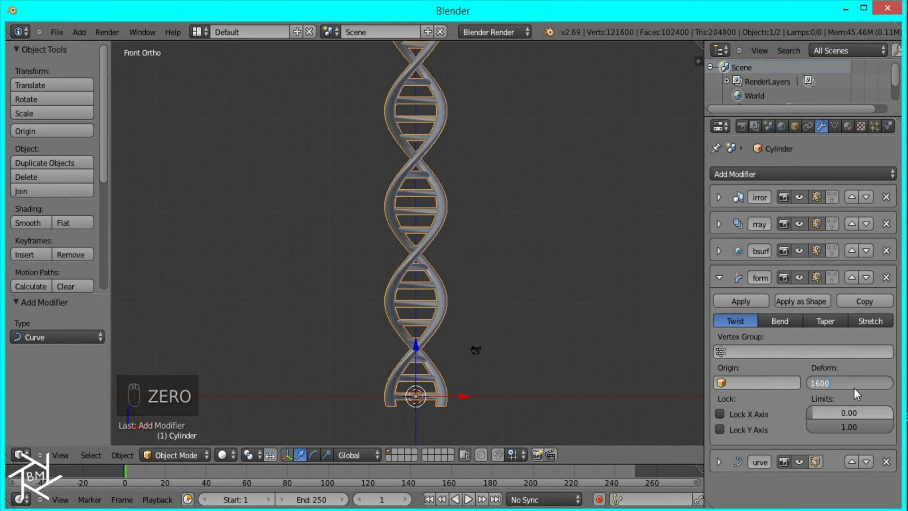
key("Return")
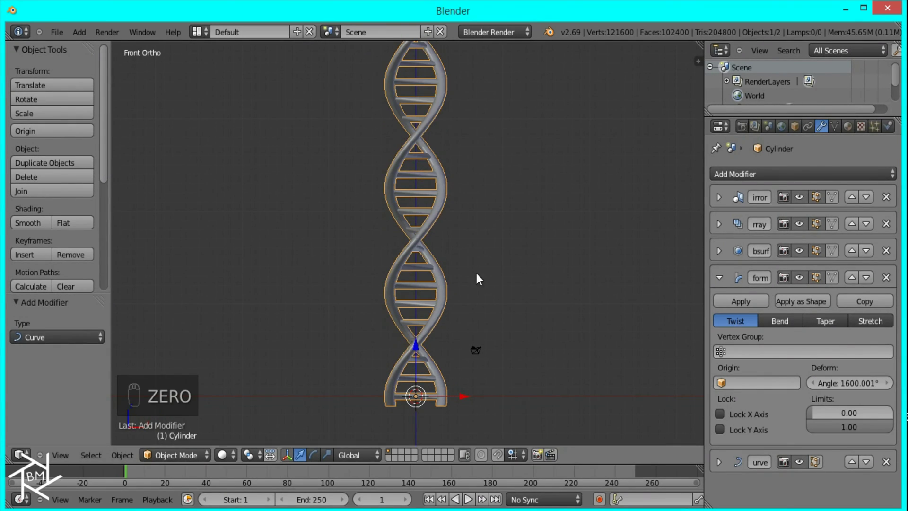
scroll(497, 218, "down", 3)
middle_click_drag(470, 256, 510, 245, "shift")
Step: Add a Path curve object to the scene
scroll(501, 252, "down", 3, "shift")
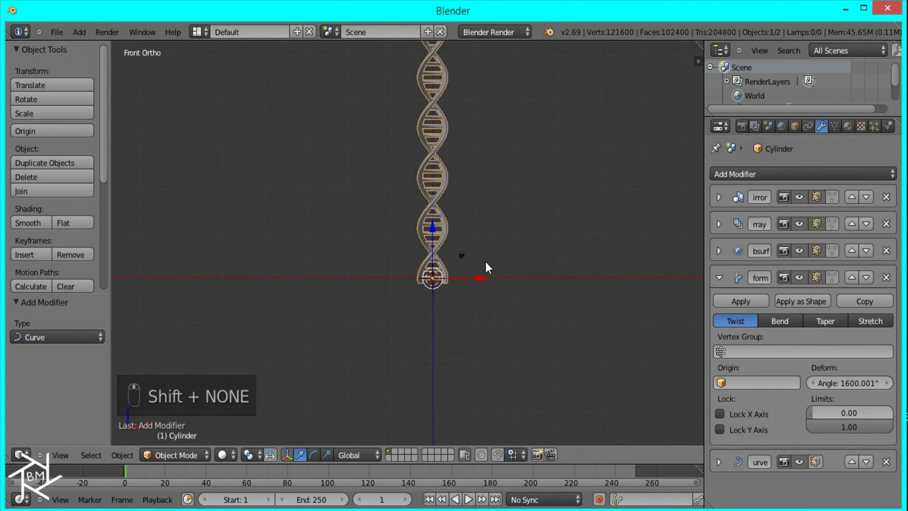
key("shift+a")
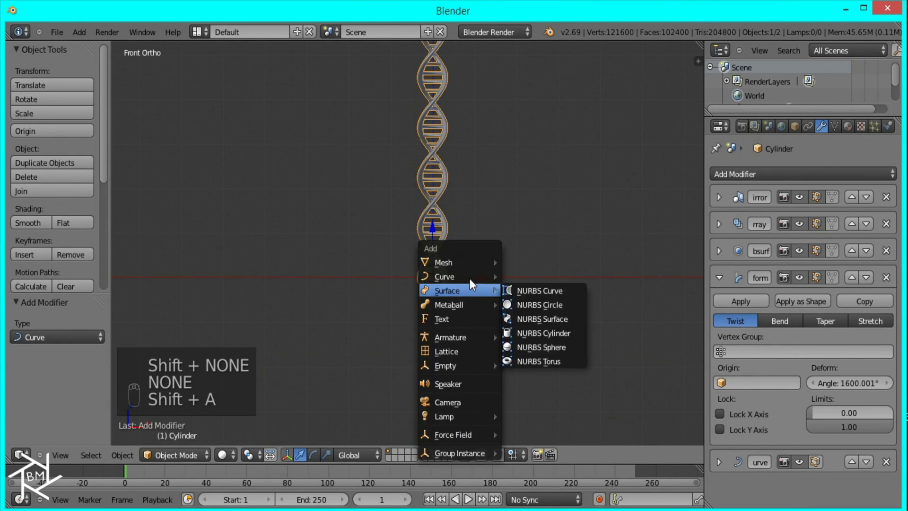
mouse_move(482, 273)
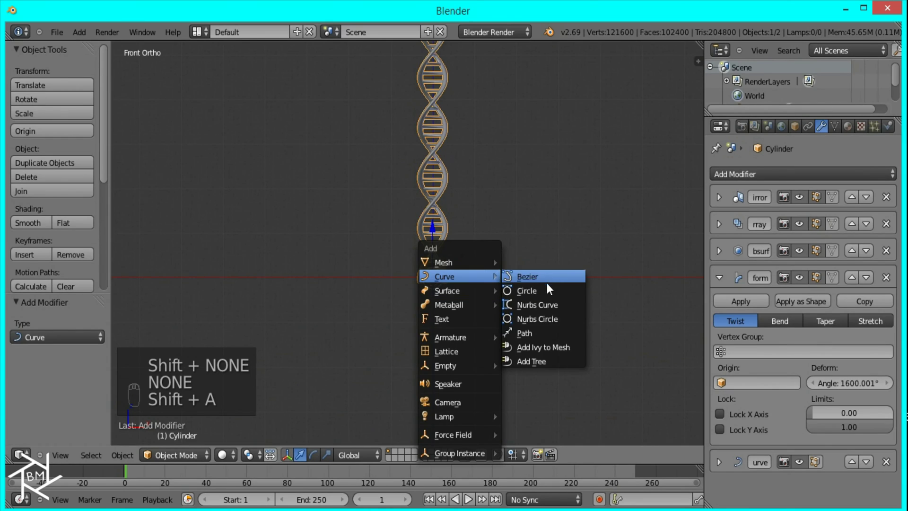
left_click(537, 332)
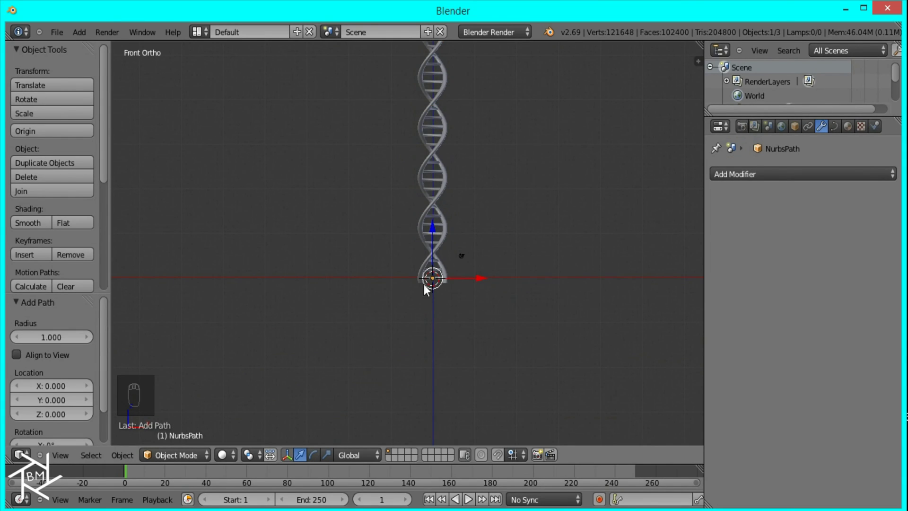
scroll(487, 269, "up", 3)
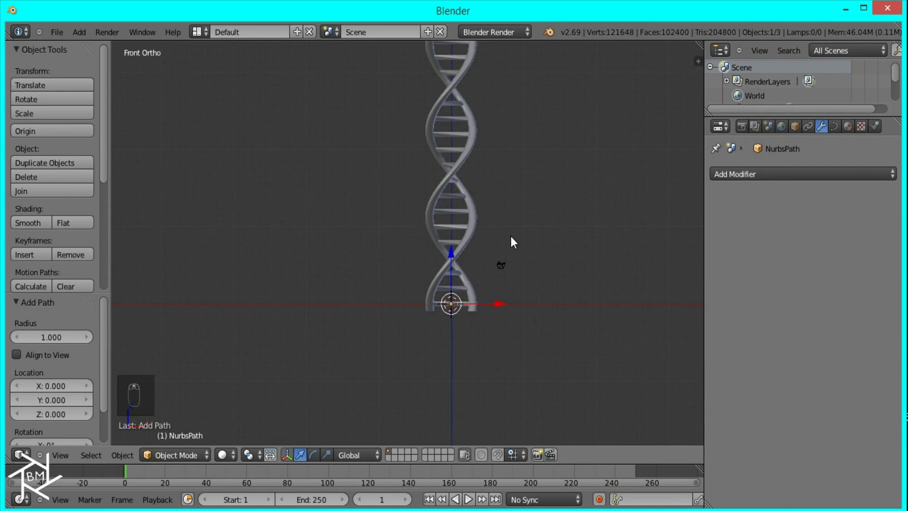
Step: Rotate the path 90° around X and switch to editing its points
key("r")
key("x")
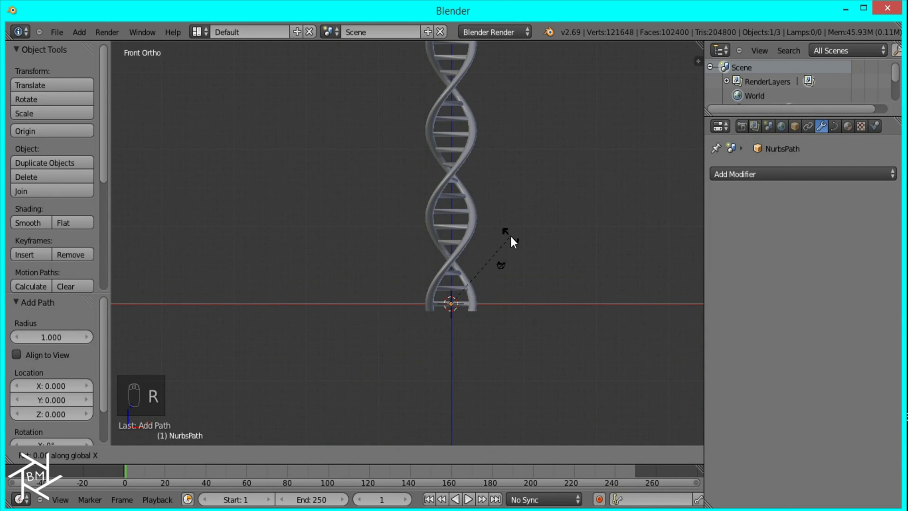
type("90")
key("Return")
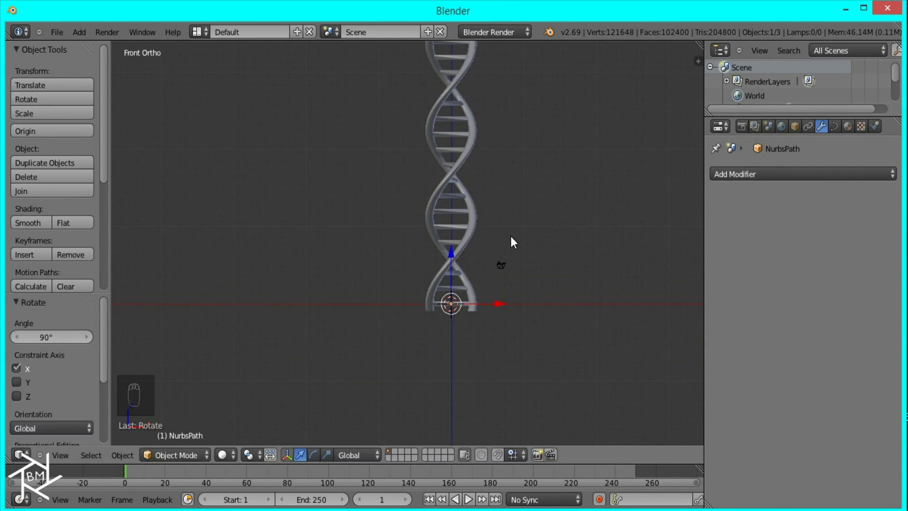
key("Tab")
scroll(488, 249, "down", 3)
scroll(496, 258, "down", 3)
Step: Scale the NURBS path up tenfold in Edit Mode
type("s")
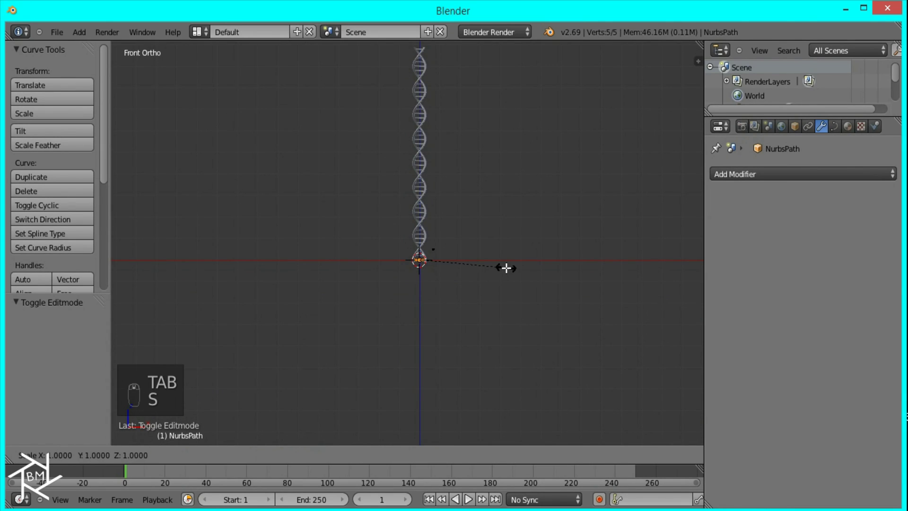
type("10")
key("Return")
scroll(426, 265, "up", 4)
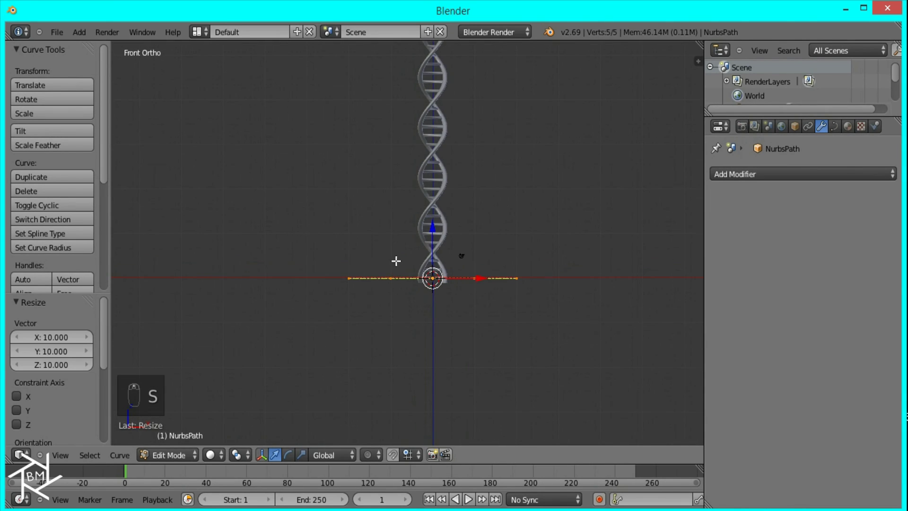
Step: Move the left end, a middle point and the origin point into a zigzag beside the helix
right_click(344, 277)
key("g")
left_click(262, 192)
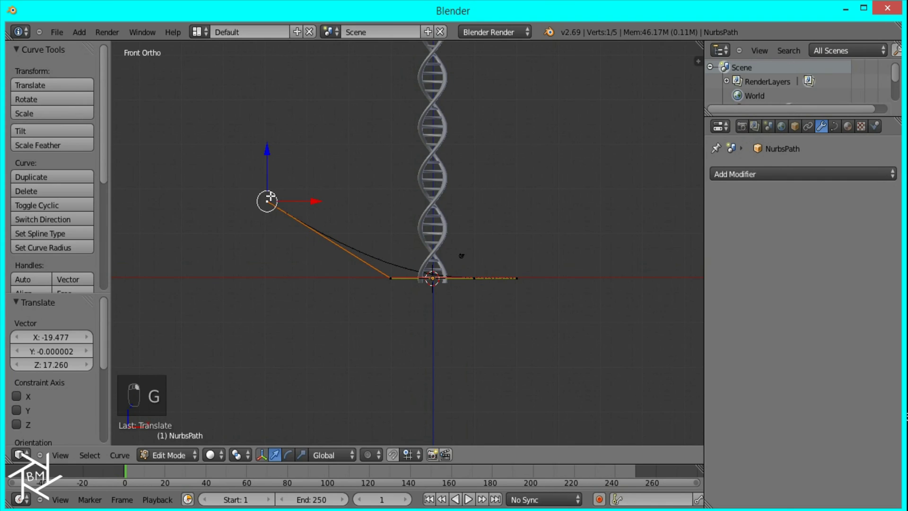
right_click(392, 281)
key("g")
left_click(339, 379)
right_click(432, 278)
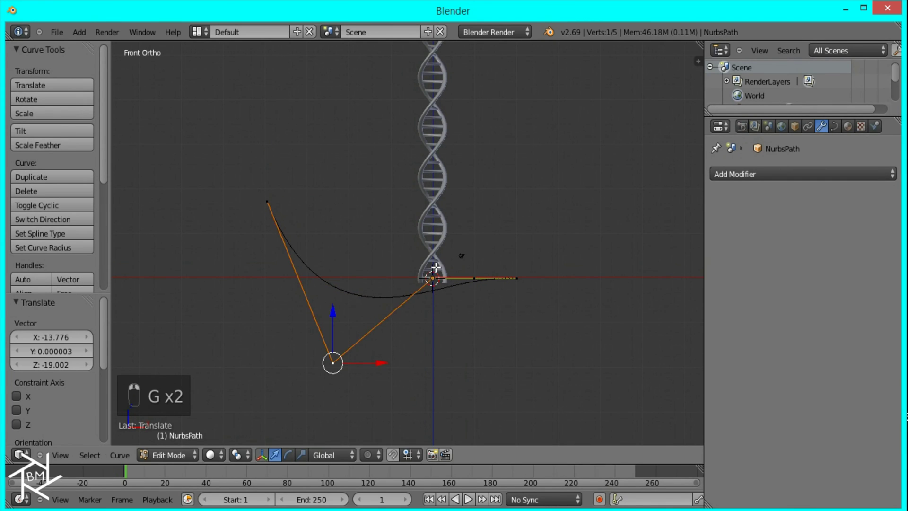
key("g")
left_click(407, 161)
Step: Raise the next point, lower the right end, and extrude a sixth point up and right
right_click(474, 278)
key("g")
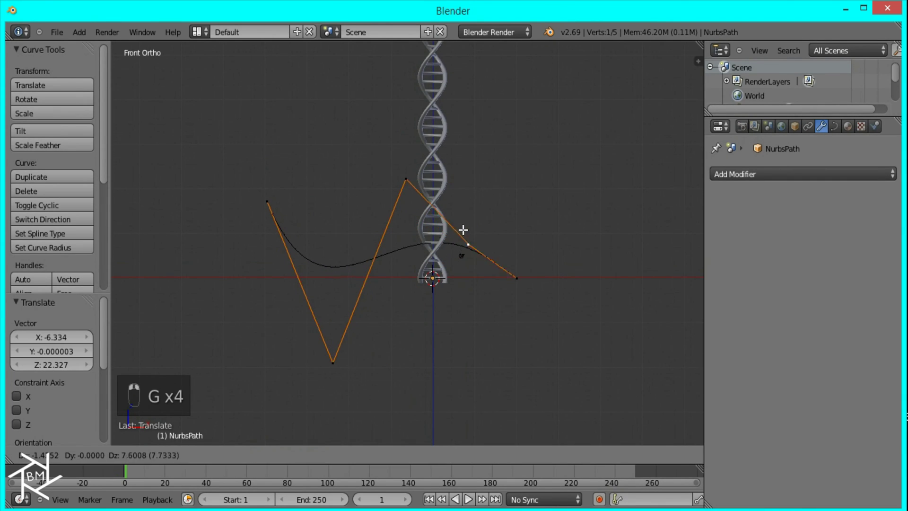
left_click(465, 221)
right_click(522, 289)
key("g")
left_click(516, 350)
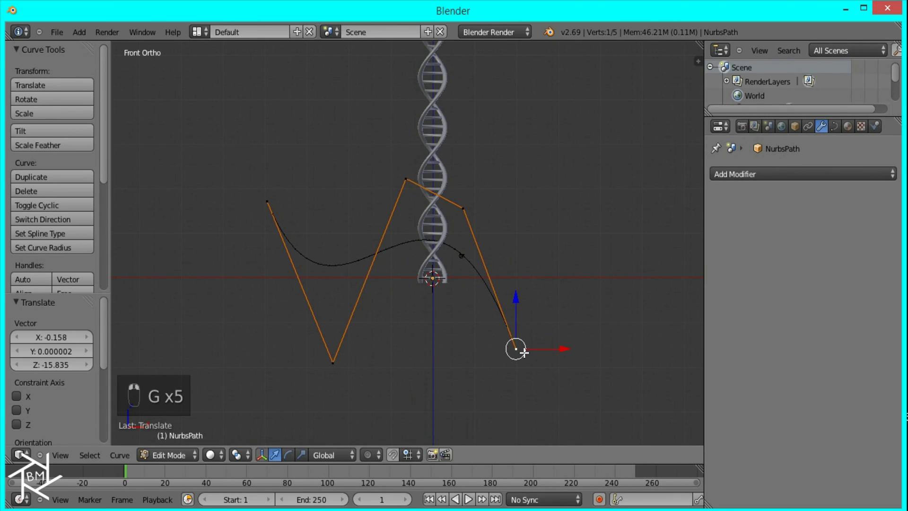
key("e")
left_click(624, 239)
Step: Nudge the lower right point upward and push another control point along Y
right_click_drag(515, 348, 502, 314)
right_click(611, 234)
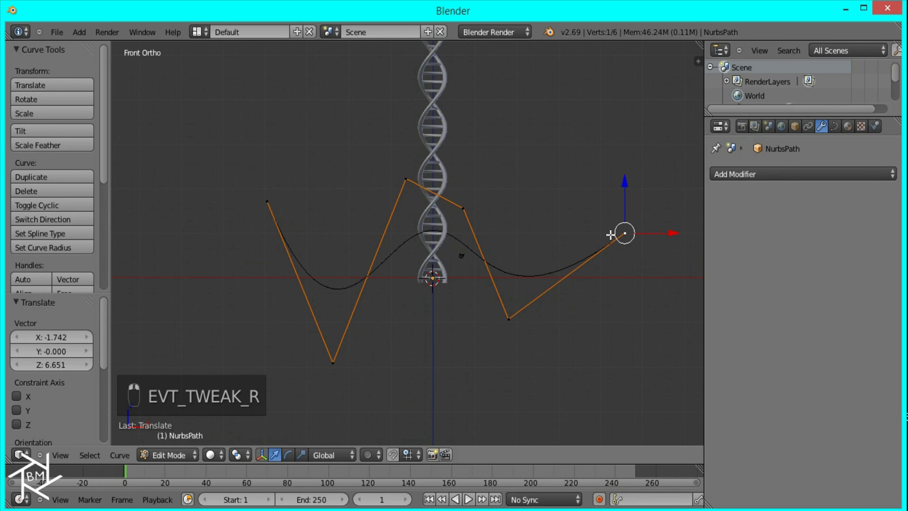
middle_click_drag(601, 247, 413, 227)
right_click(415, 205)
key("g")
key("y")
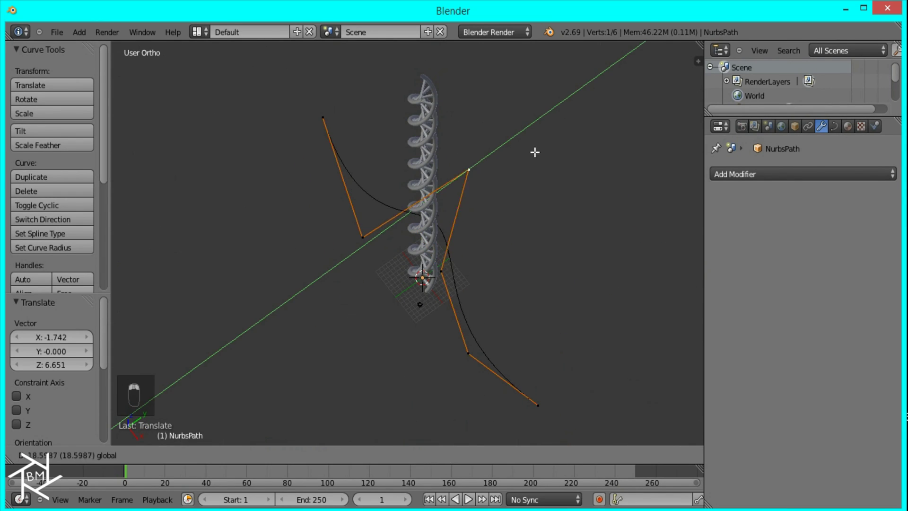
left_click(563, 135)
Step: Push two more control points along Y and return to the top view
right_click(442, 272)
key("g")
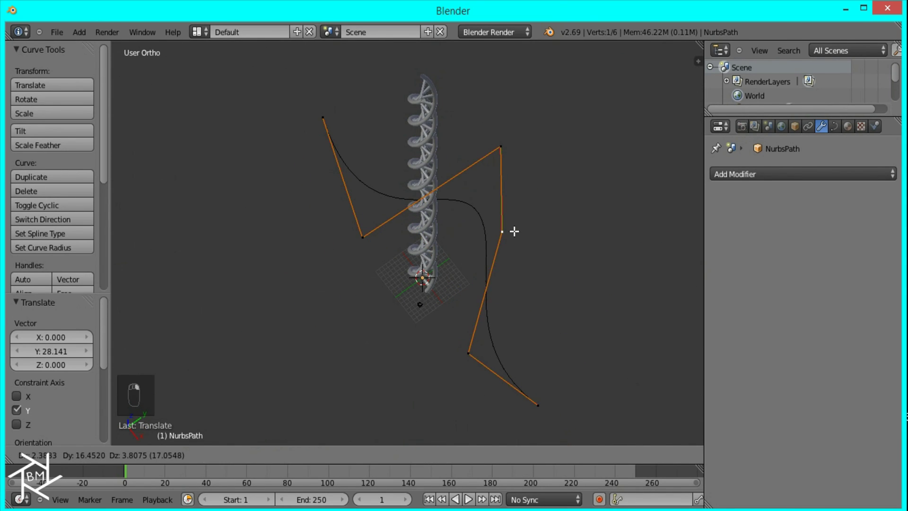
key("y")
left_click(533, 213)
right_click(362, 236)
left_click_drag(398, 211, 346, 250)
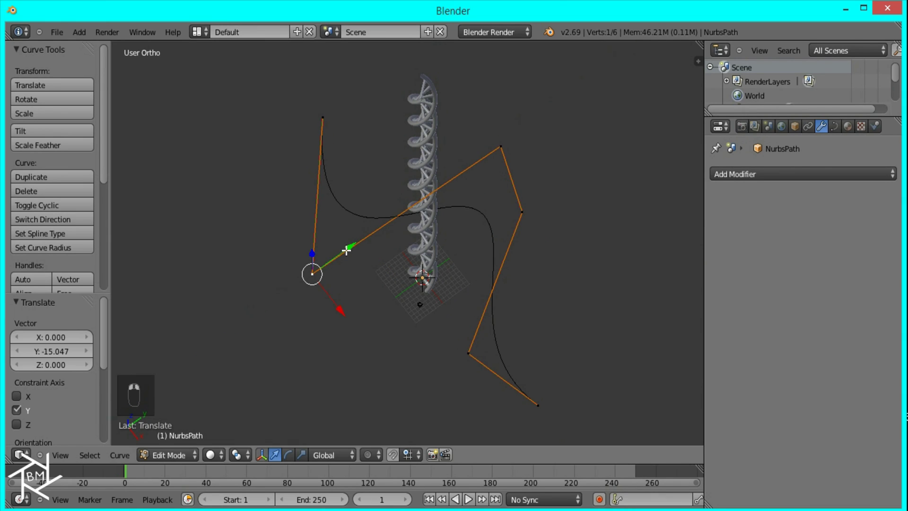
key("KP_7")
Step: Adjust two right-side points along Y and extrude another end point up and right
right_click(509, 239)
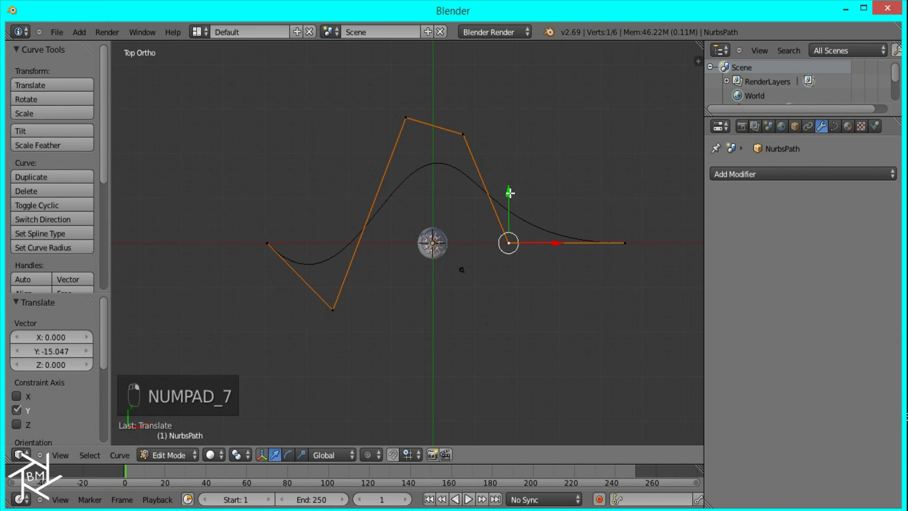
left_click_drag(511, 194, 511, 224)
right_click(624, 243)
mouse_move(624, 210)
left_mouse_down()
mouse_move(618, 184)
mouse_move(619, 213)
left_mouse_up()
key("e")
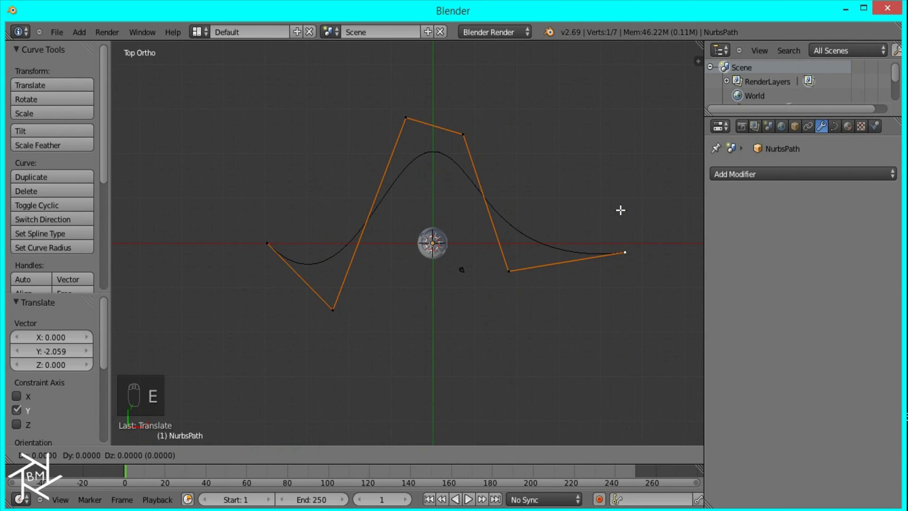
left_click(628, 131)
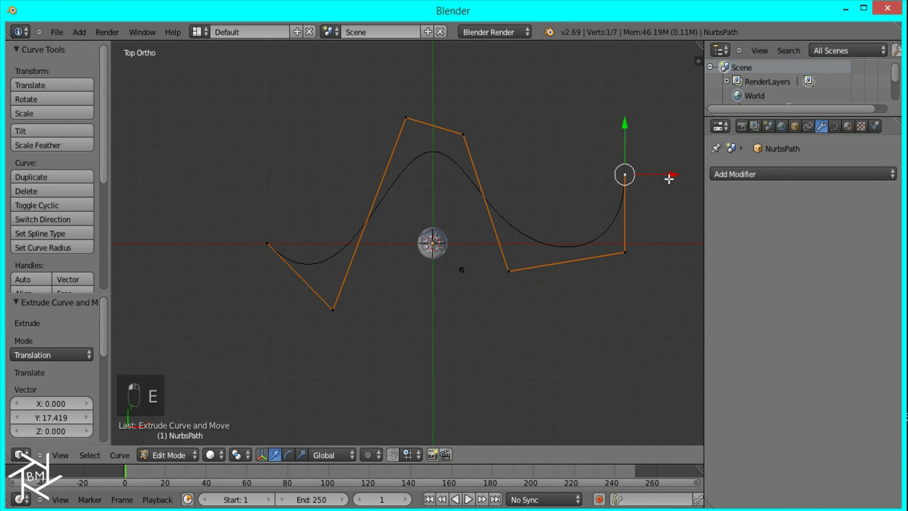
left_click_drag(670, 177, 691, 176)
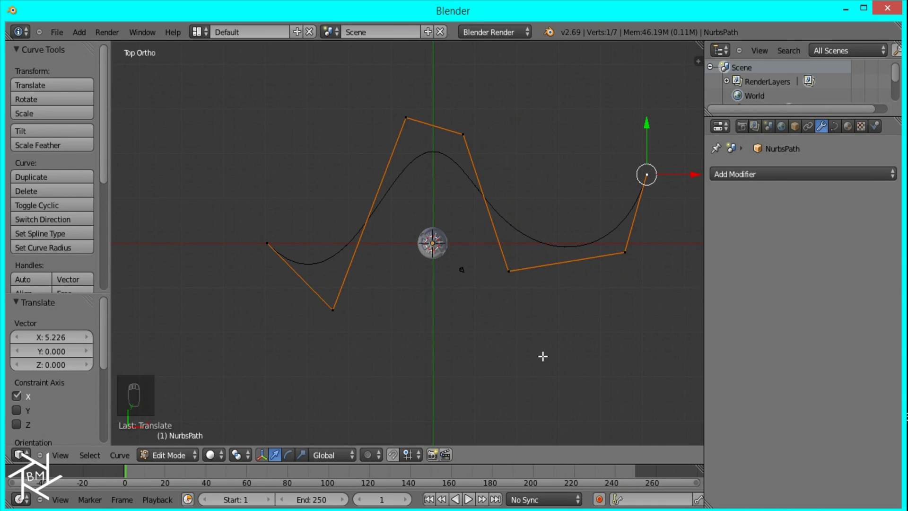
Step: Cancel an aborted scale, undo the accidental split, and return to top view
key("a")
key("a")
key("a")
key("s")
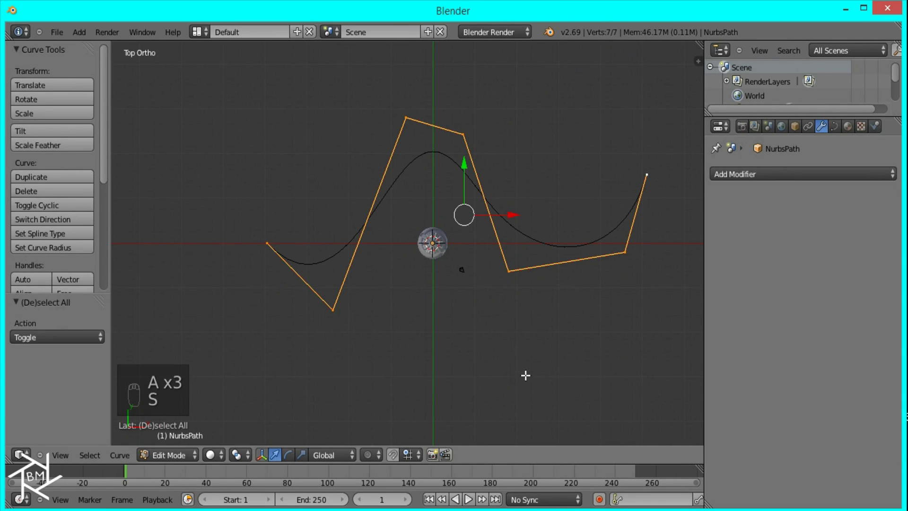
key("y")
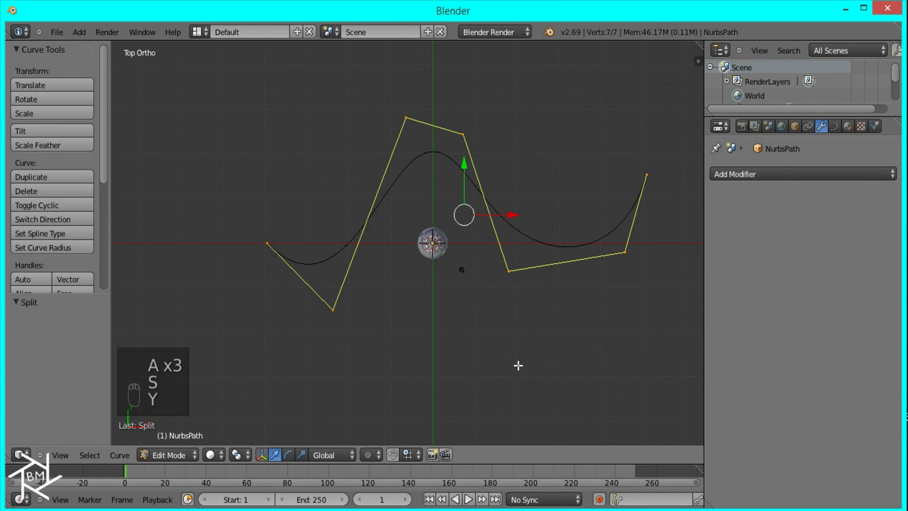
middle_click_drag(533, 363, 499, 280)
key("s")
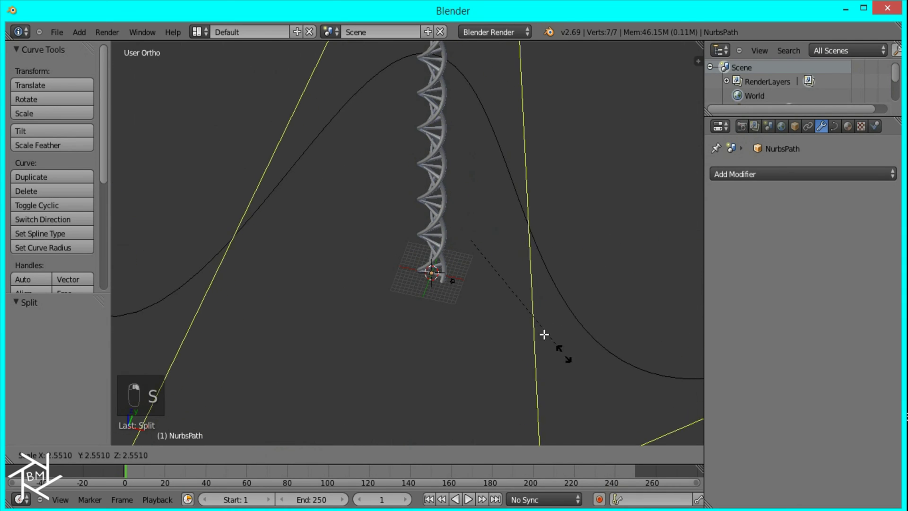
right_click(514, 290)
key("ctrl+z")
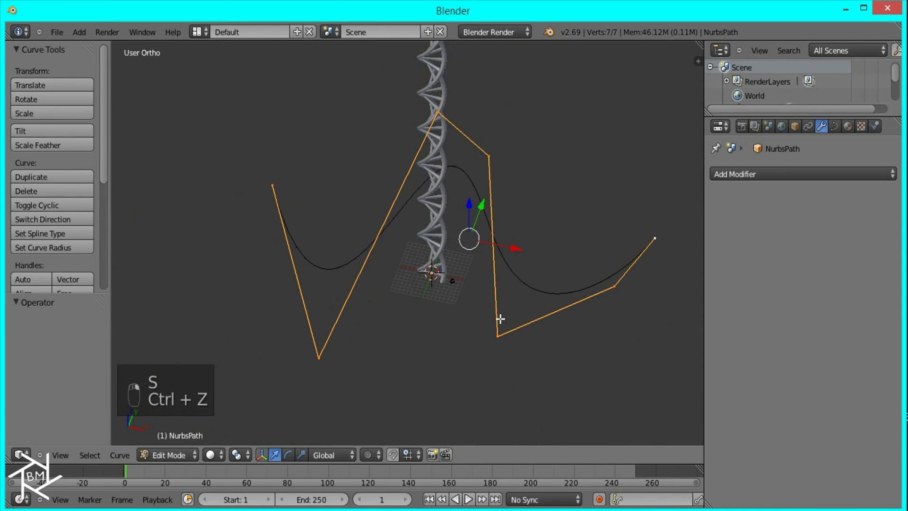
key("KP_7")
Step: Scale all path points to 0.523 along Y, shift the path along Y, and leave Edit Mode
key("s")
key("y")
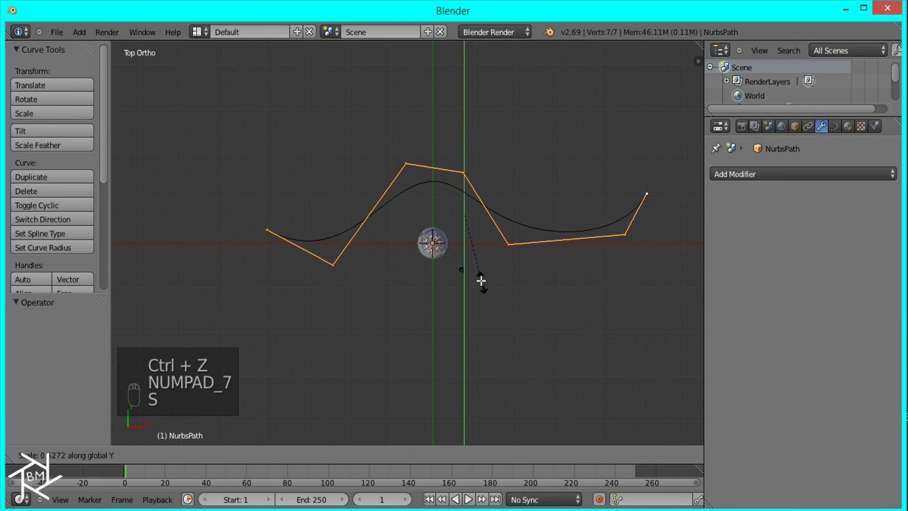
left_click(472, 284)
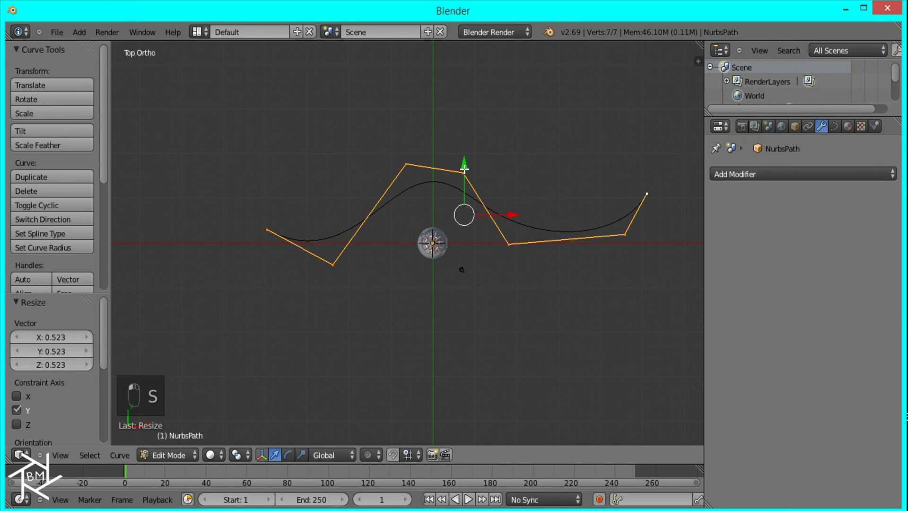
left_click_drag(464, 167, 466, 189)
key("Tab")
middle_click_drag(470, 356, 458, 257)
Step: Select the DNA helix and set its Curve modifier's Object to NurbsPath
key("KP_1")
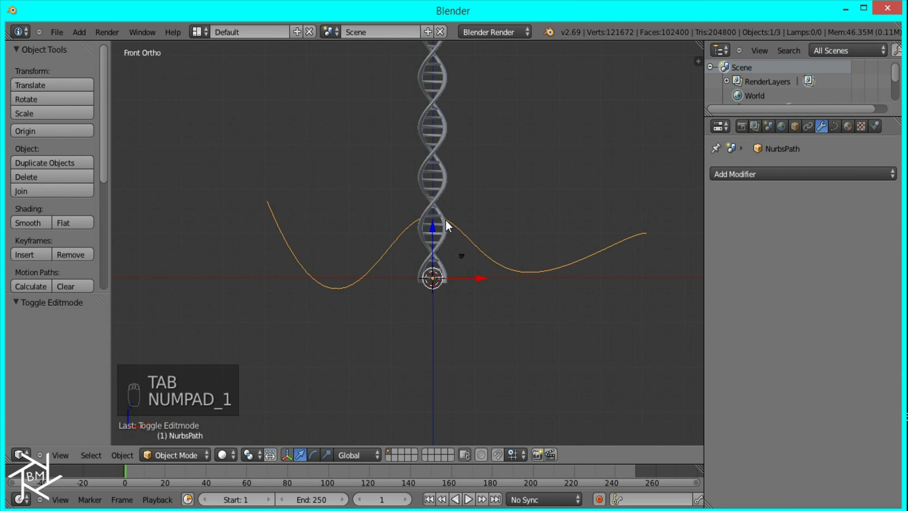
right_click(435, 165)
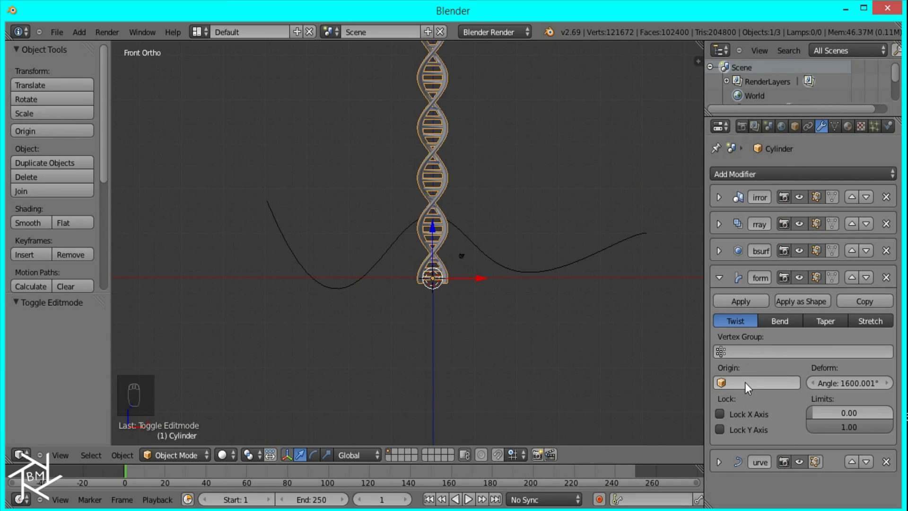
left_click(718, 278)
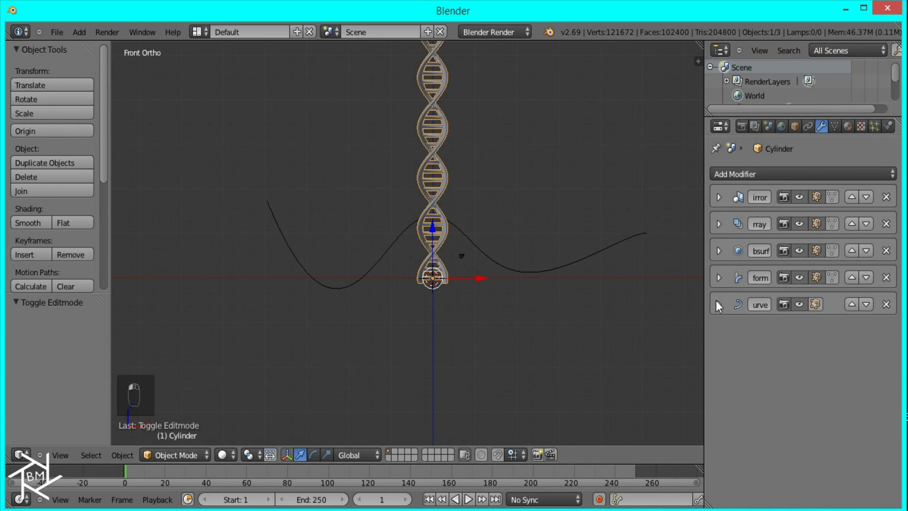
left_click(718, 304)
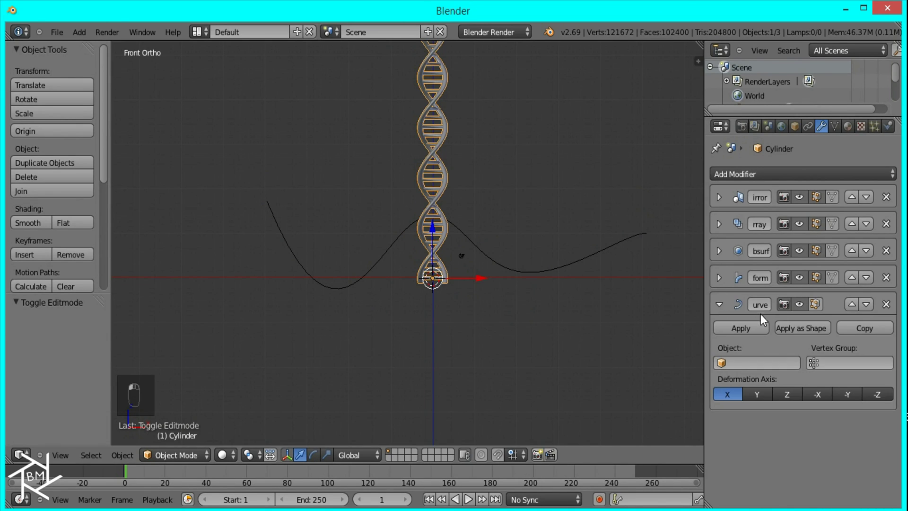
left_click(742, 361)
left_click(738, 217)
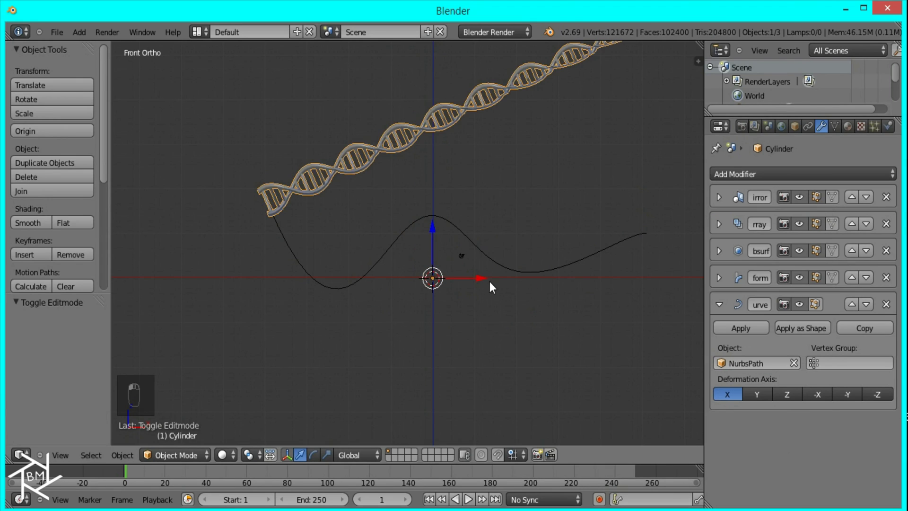
scroll(495, 304, "down", 4)
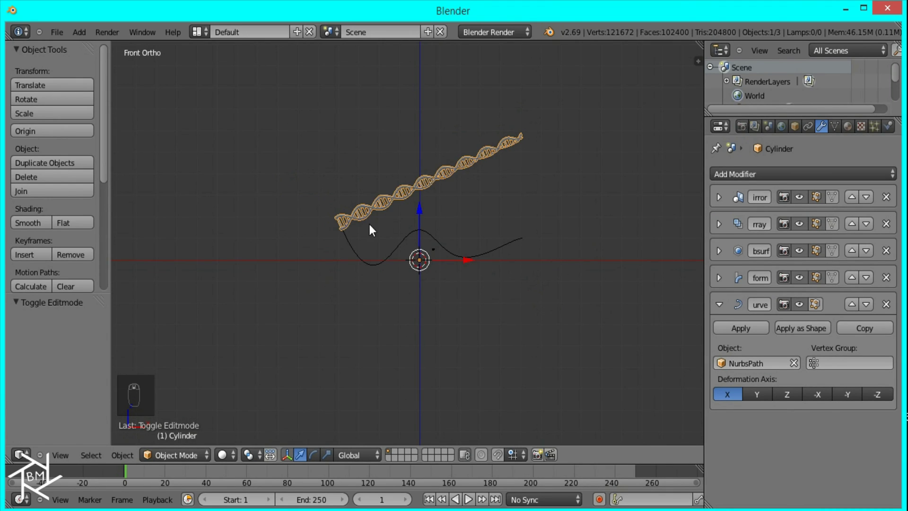
scroll(369, 226, "up", 2)
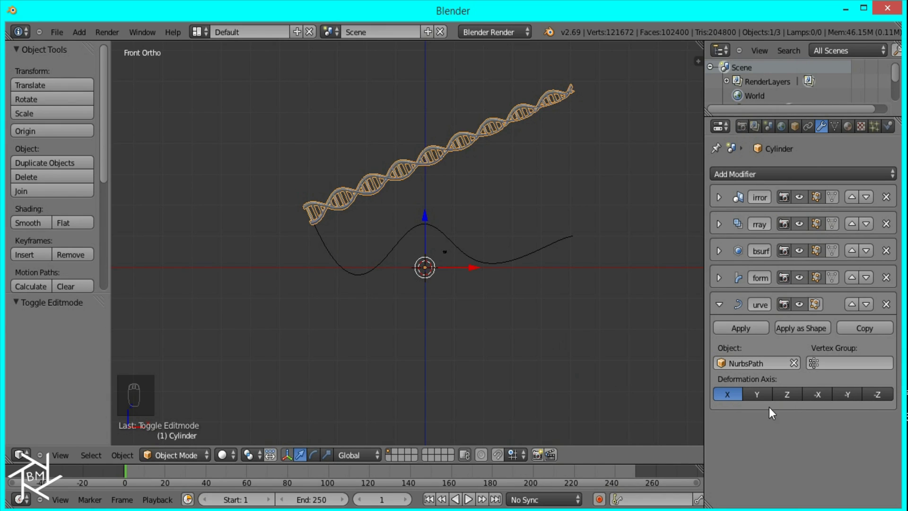
Step: Set the Curve modifier's Deformation Axis to Y and check the bent helix from the front
left_click(757, 394)
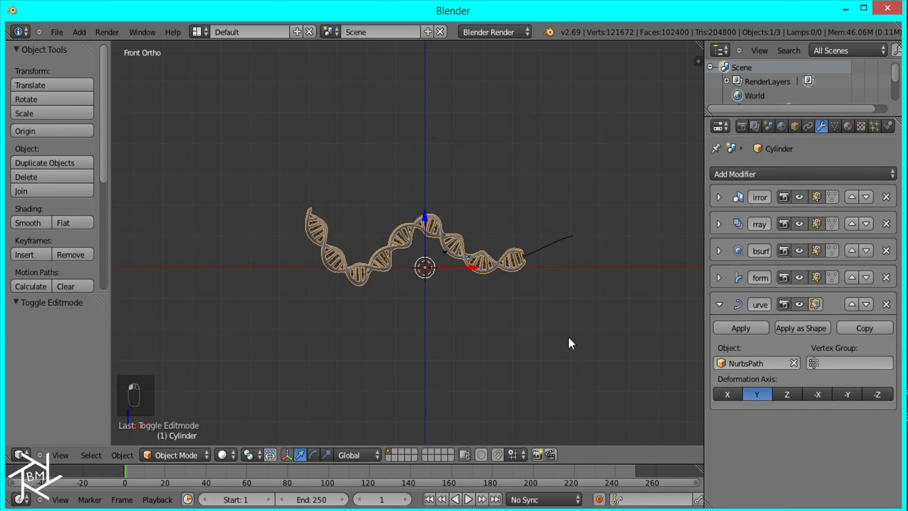
scroll(423, 335, "up", 3)
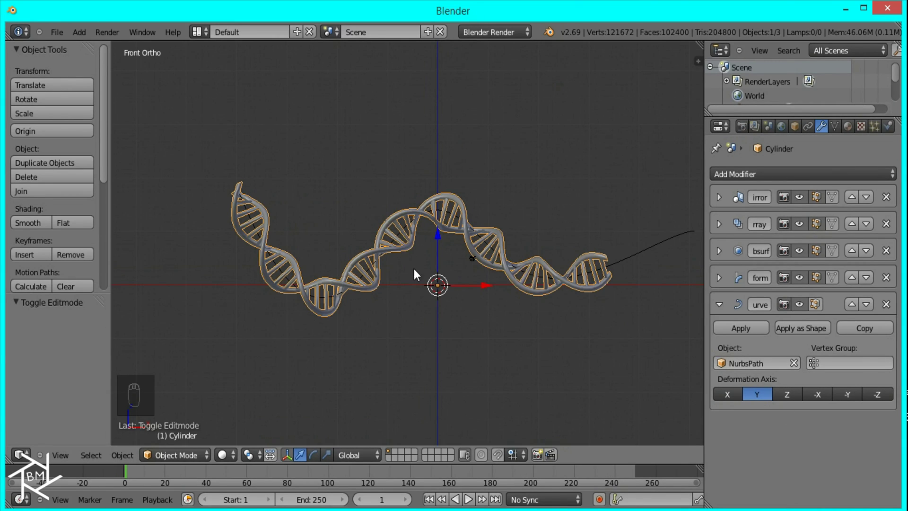
middle_click_drag(413, 269, 413, 242)
key("KP_1")
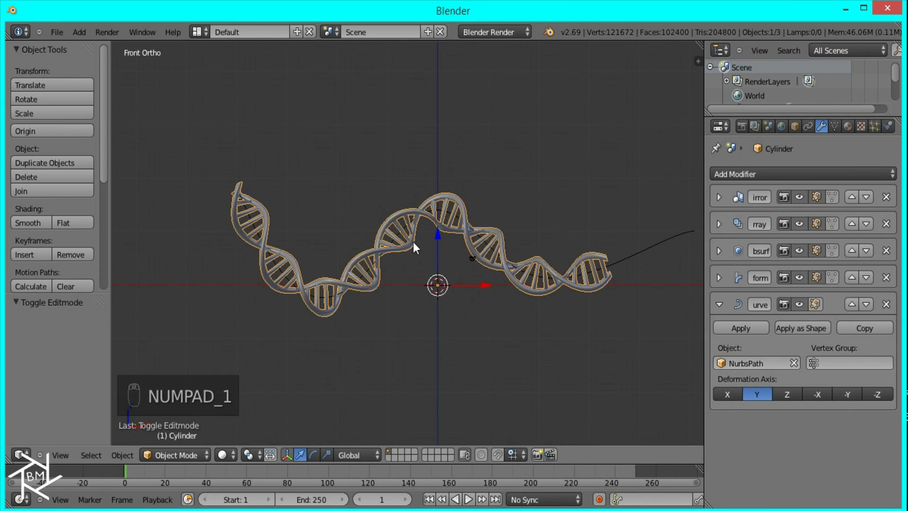
scroll(425, 260, "down", 2)
scroll(518, 277, "up", 1)
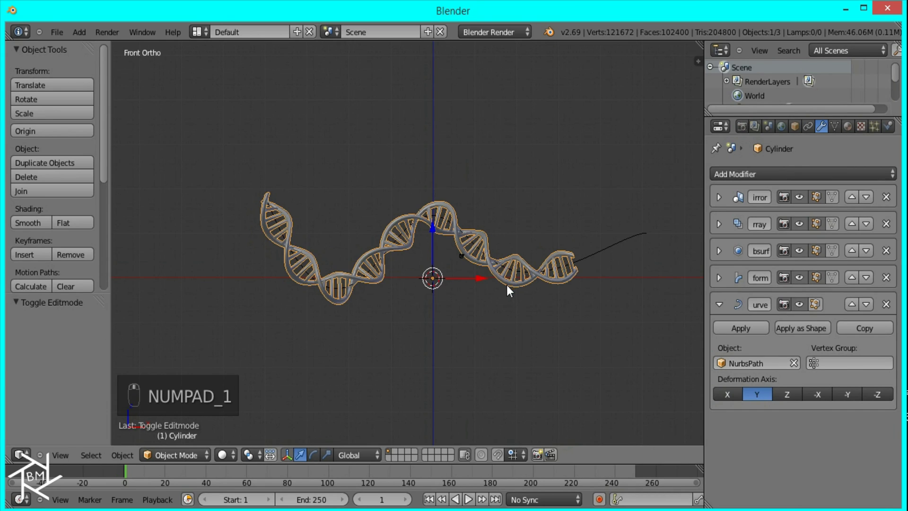